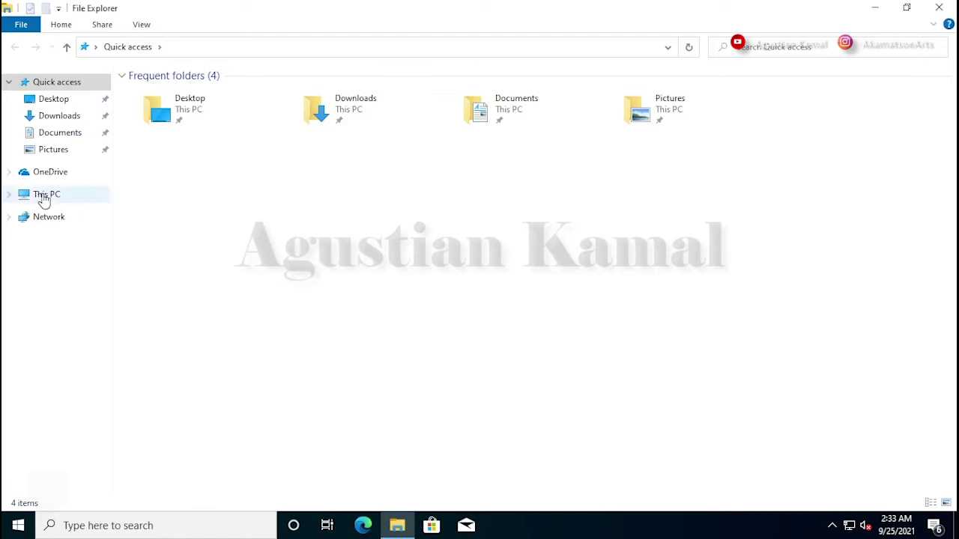
# - Open Computer Management maximized on Disk Management and select the 419.75 GB Data (D:) partition
pyautogui.rightClick(44, 199)
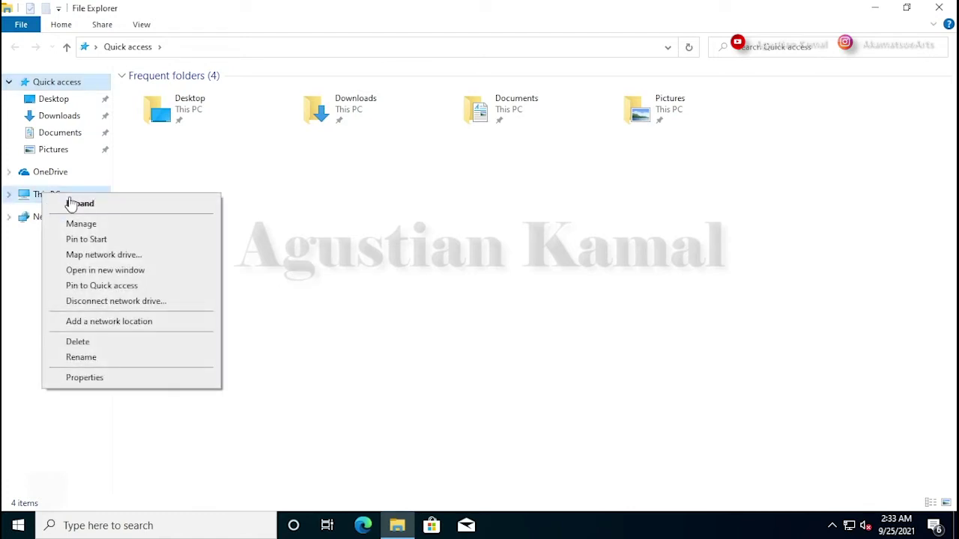
pyautogui.click(109, 225)
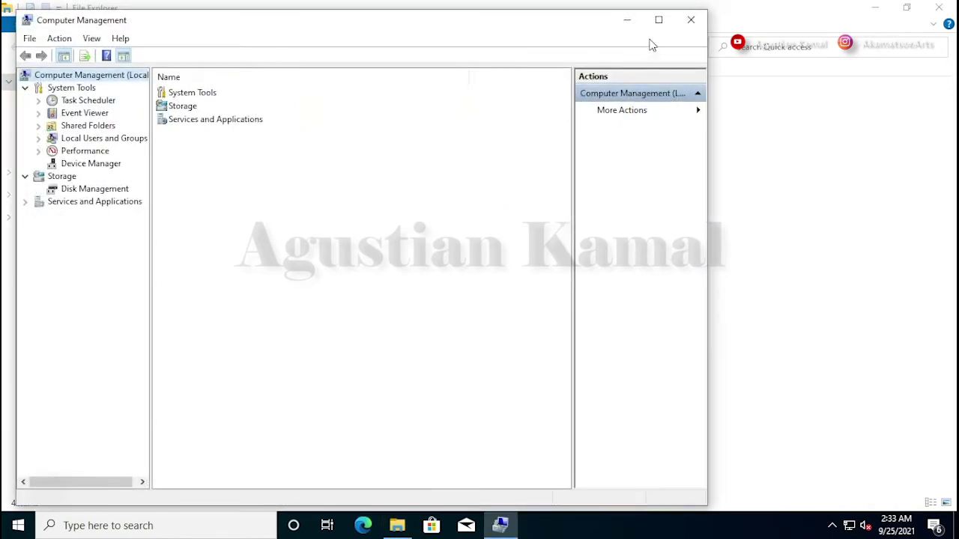
pyautogui.click(658, 20)
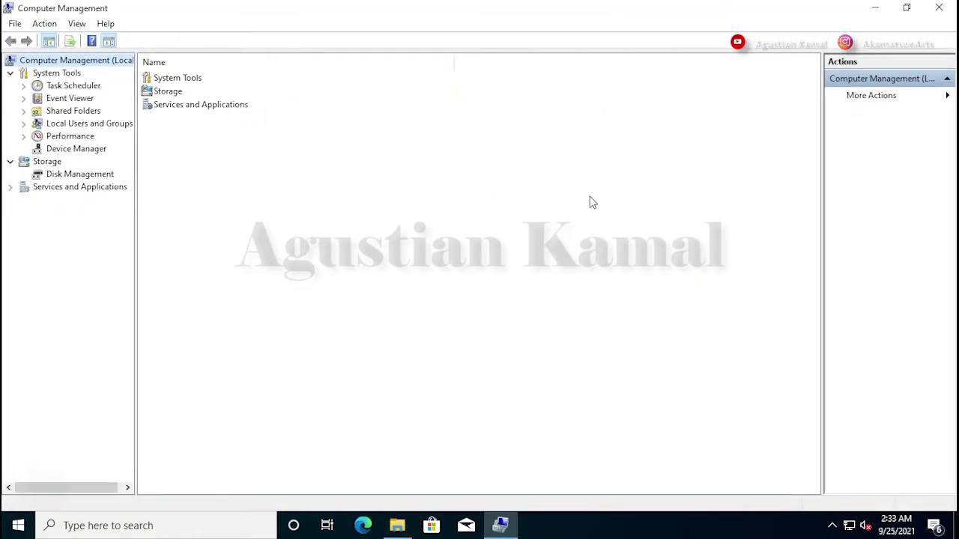
pyautogui.click(95, 176)
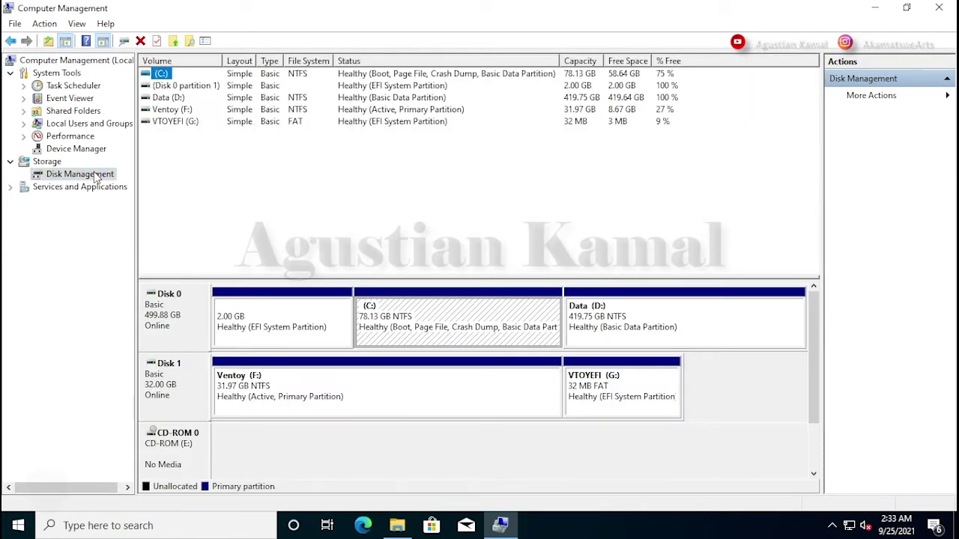
pyautogui.click(724, 322)
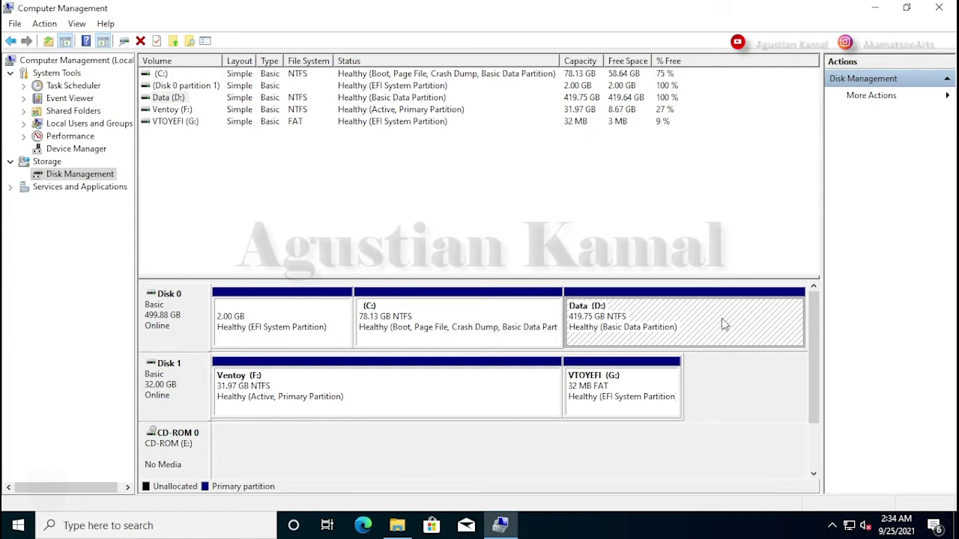
# - Shrink Data (D:) by 102400 MB, leaving 100 GB unallocated on Disk 0
pyautogui.rightClick(702, 317)
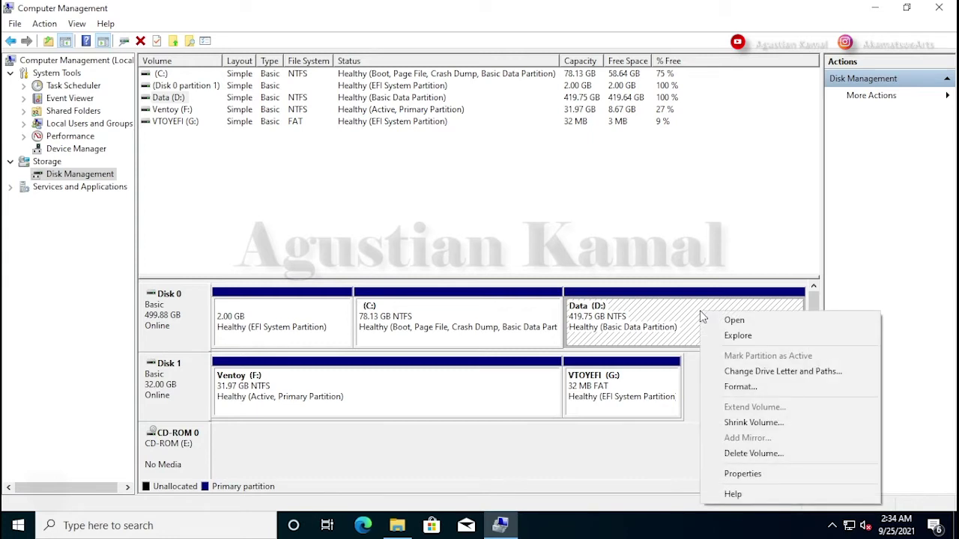
pyautogui.click(750, 423)
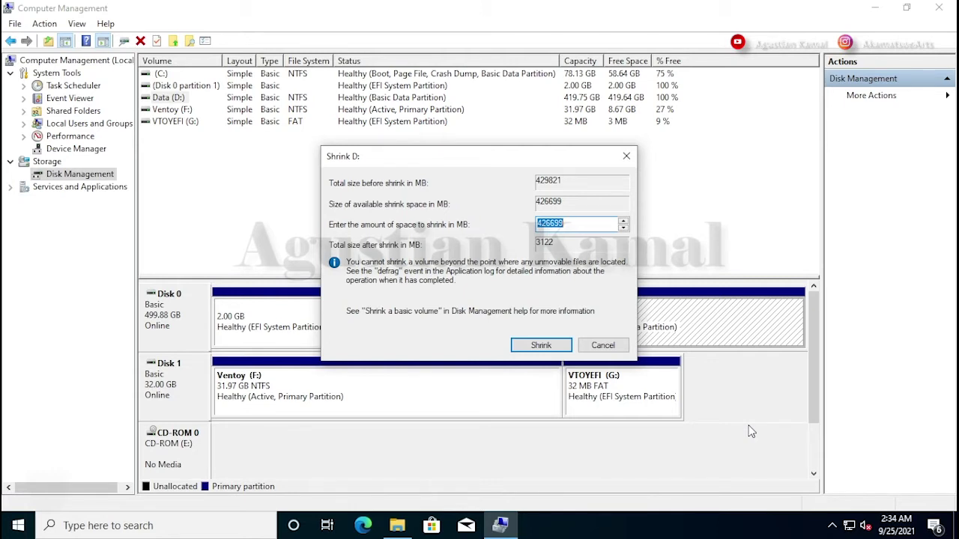
pyautogui.click(582, 223)
pyautogui.moveTo(586, 223); pyautogui.dragTo(534, 224)
pyautogui.write('102400')
pyautogui.click(556, 349)
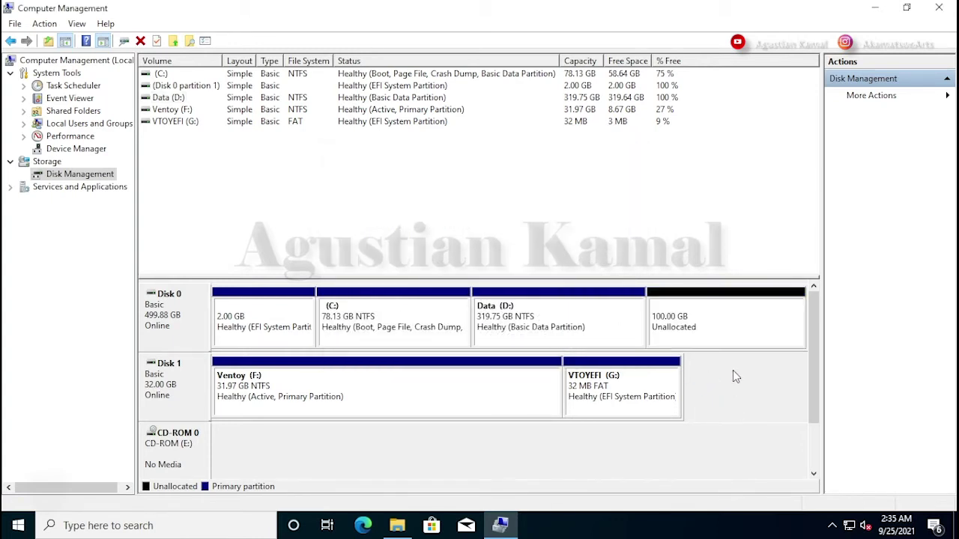
pyautogui.click(710, 313)
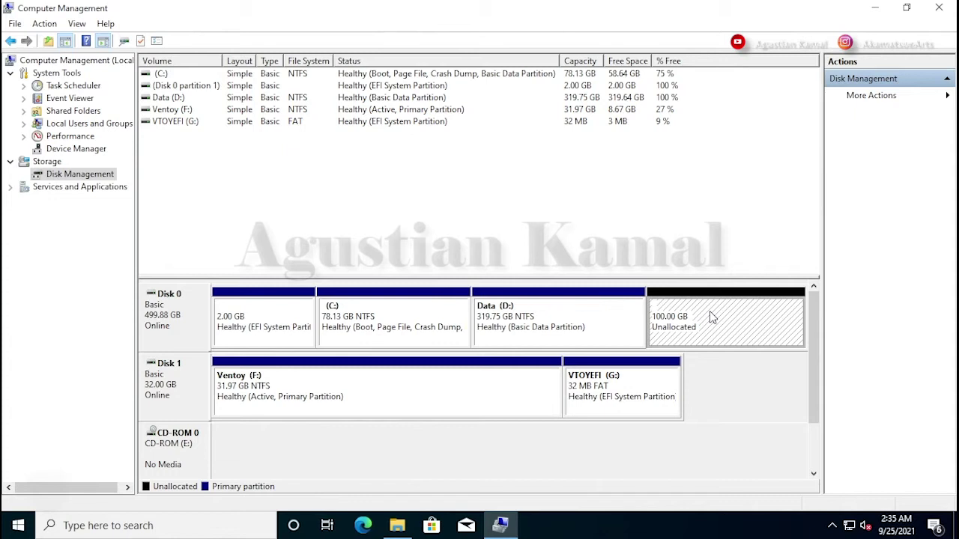
pyautogui.click(744, 395)
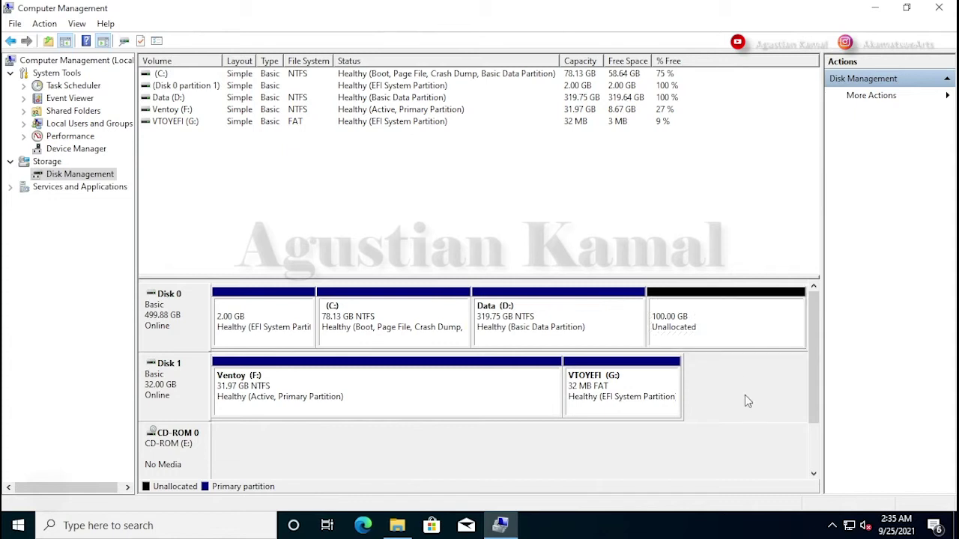
# - Close Computer Management, check the CentOS Stream 8 ISO on Ventoy (F:), then close File Explorer
pyautogui.click(939, 9)
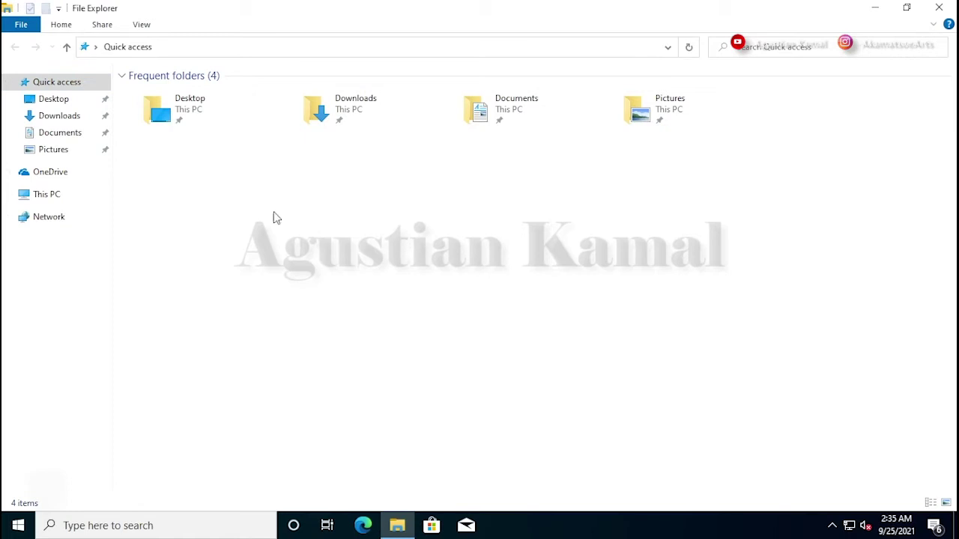
pyautogui.click(57, 196)
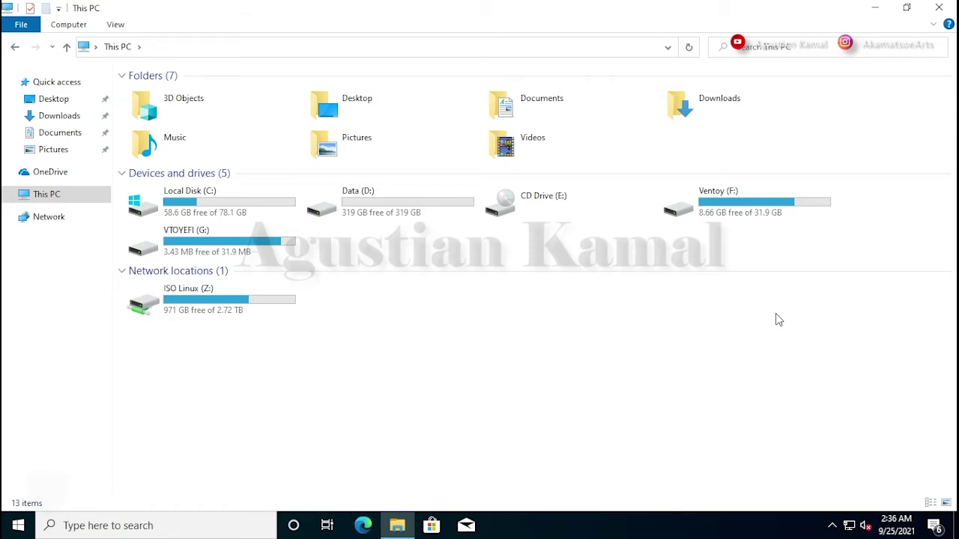
pyautogui.doubleClick(750, 198)
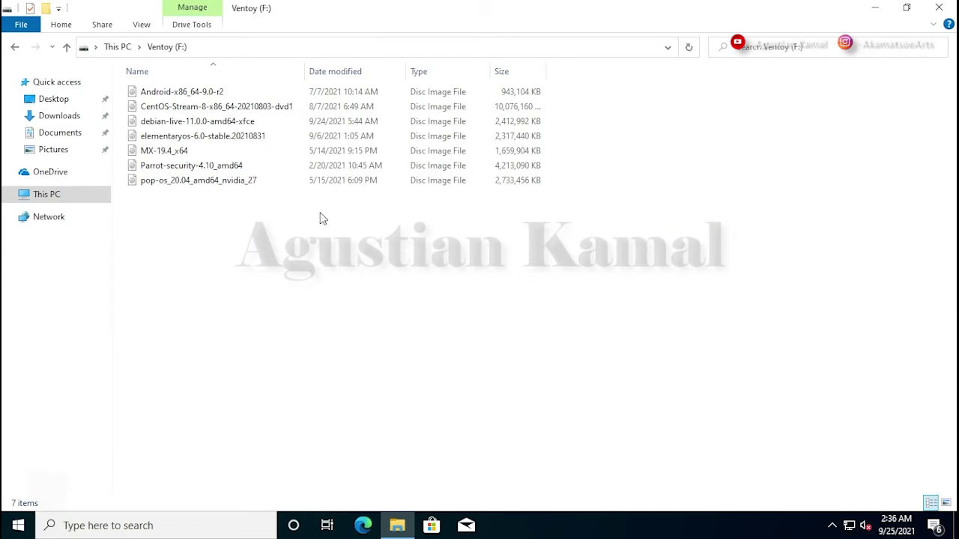
pyautogui.click(274, 105)
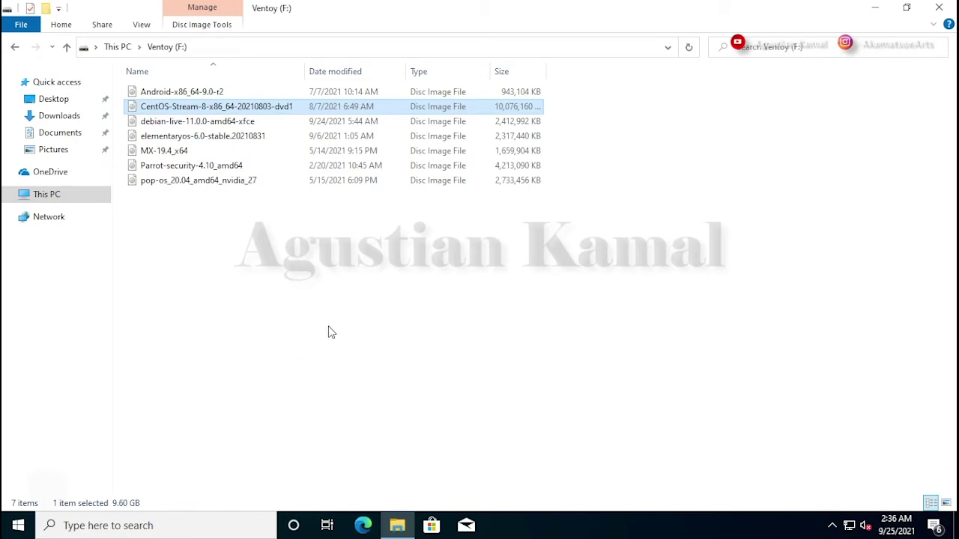
pyautogui.click(328, 330)
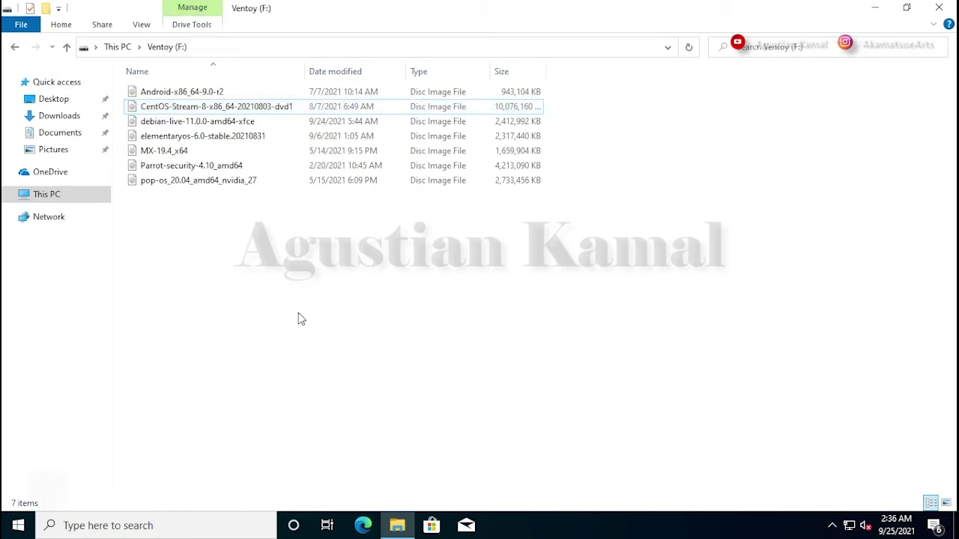
pyautogui.click(937, 11)
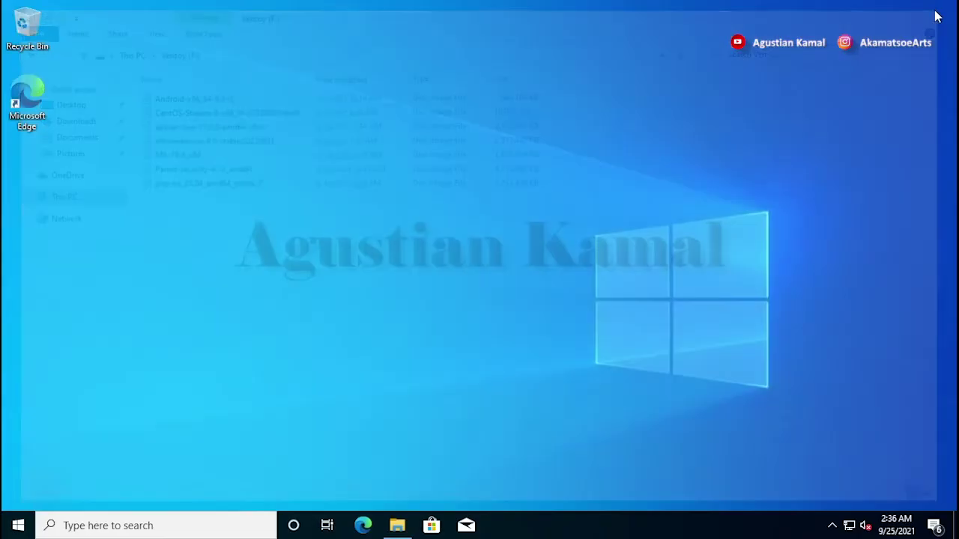
# - Restart Windows 10 from the Start menu's Power options
pyautogui.click(17, 524)
pyautogui.click(16, 496)
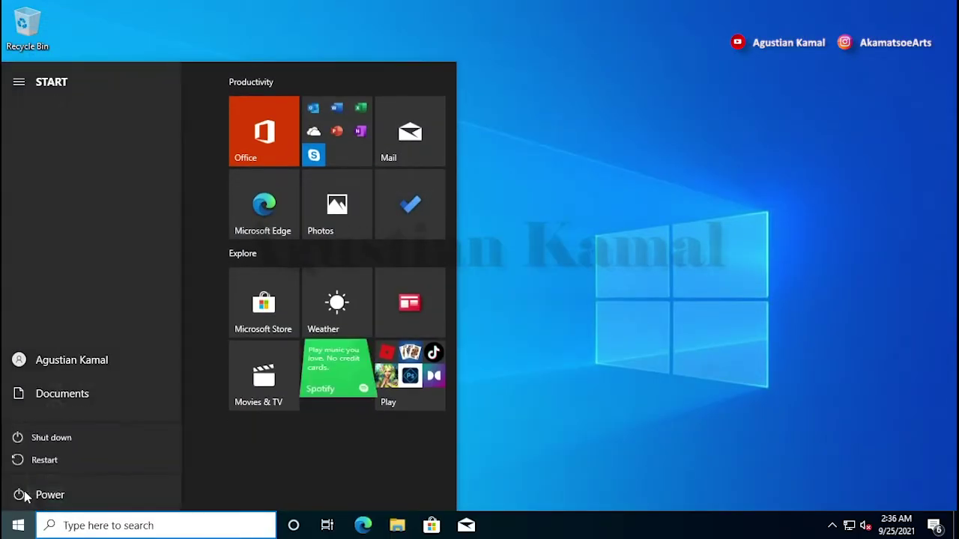
pyautogui.click(75, 460)
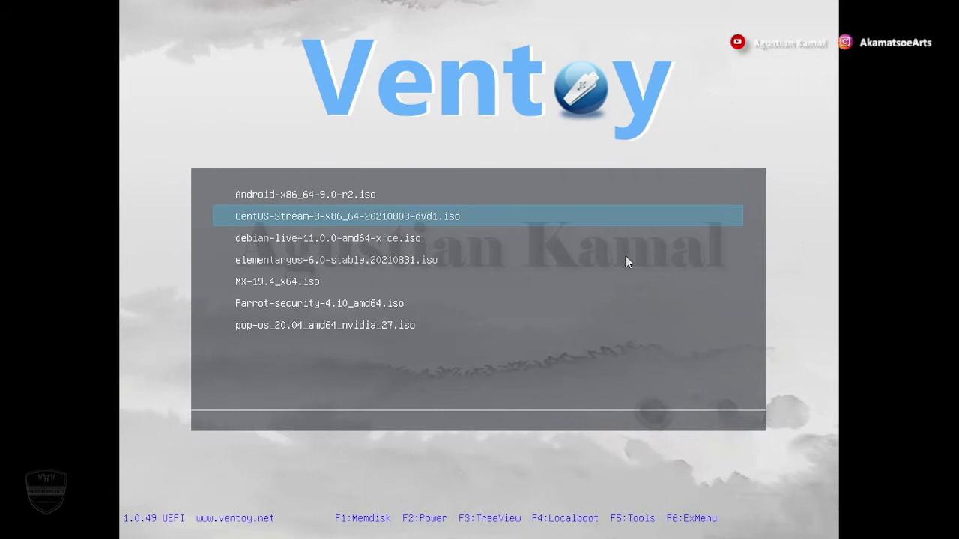
pyautogui.press('Up')
pyautogui.press('Down')
pyautogui.press('Down')
pyautogui.press('Down')
pyautogui.press('Down')
pyautogui.press('Down')
pyautogui.press('Down')
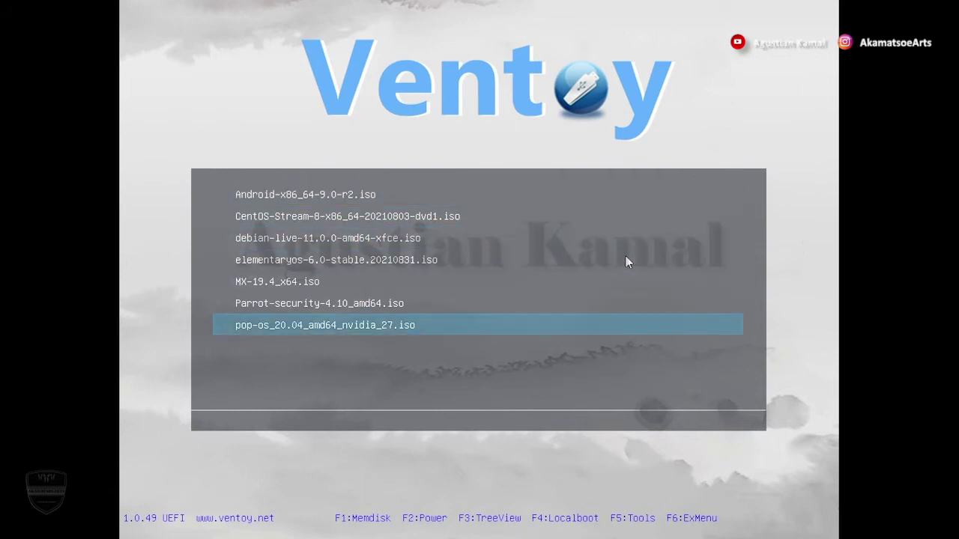
pyautogui.press('Up')
pyautogui.press('Up')
pyautogui.press('Up')
pyautogui.press('Up')
pyautogui.press('Up')
pyautogui.press('Up')
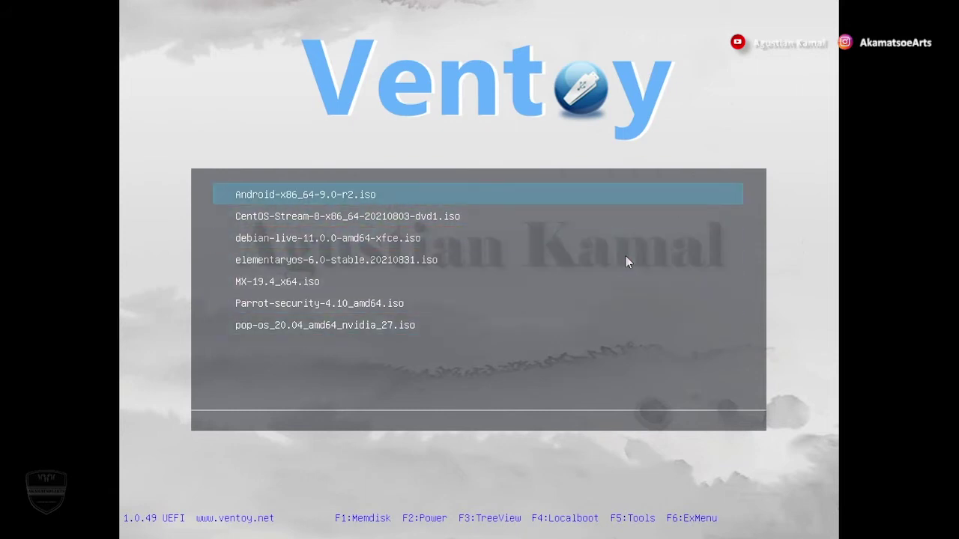
pyautogui.press('Down')
pyautogui.press('Down')
pyautogui.press('Down')
pyautogui.press('Down')
pyautogui.press('Up')
pyautogui.press('Up')
pyautogui.press('Up')
pyautogui.press('Up')
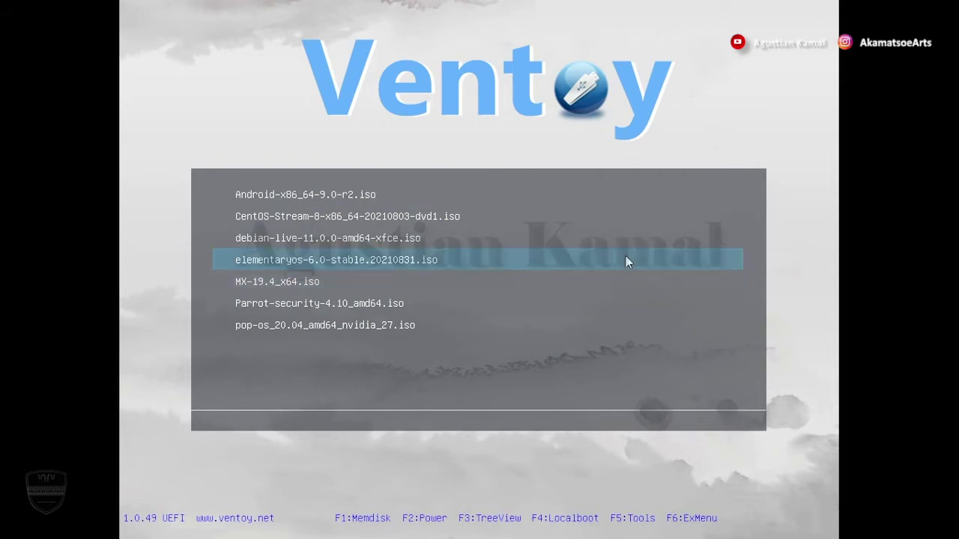
pyautogui.press('Down')
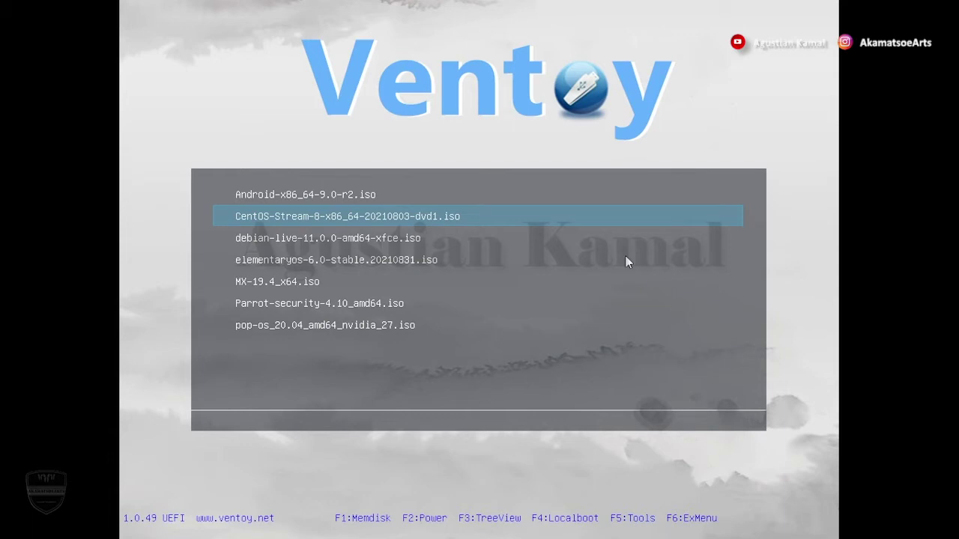
pyautogui.press('Up')
pyautogui.press('Down')
pyautogui.press('Return')
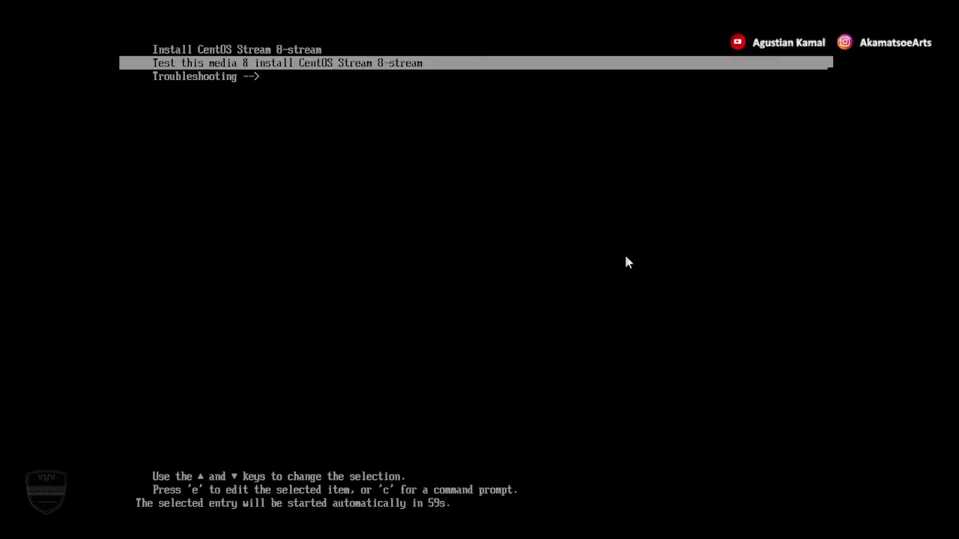
# - Select the Install CentOS Stream 8-stream entry, skipping the media test, and start it
pyautogui.press('Up')
pyautogui.press('Down')
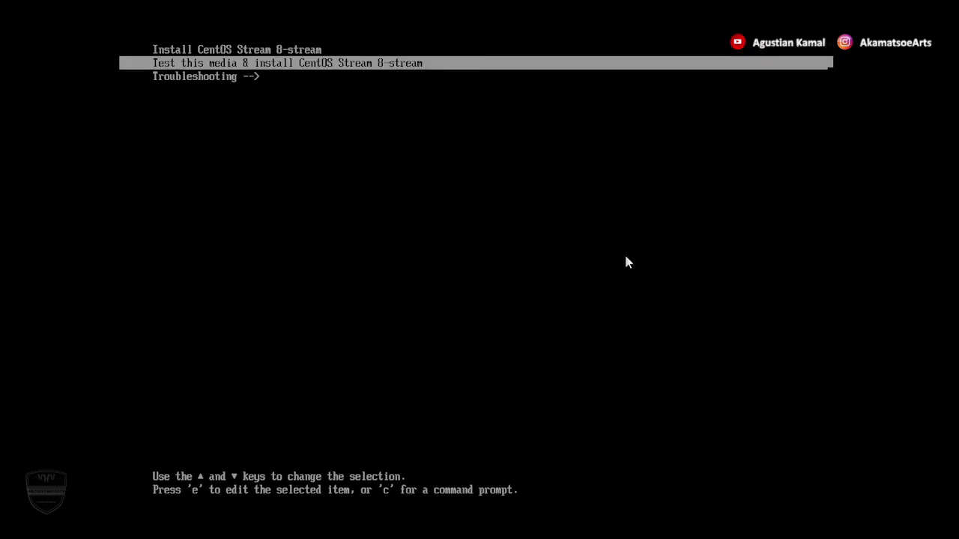
pyautogui.press('Up')
pyautogui.press('Down')
pyautogui.press('Down')
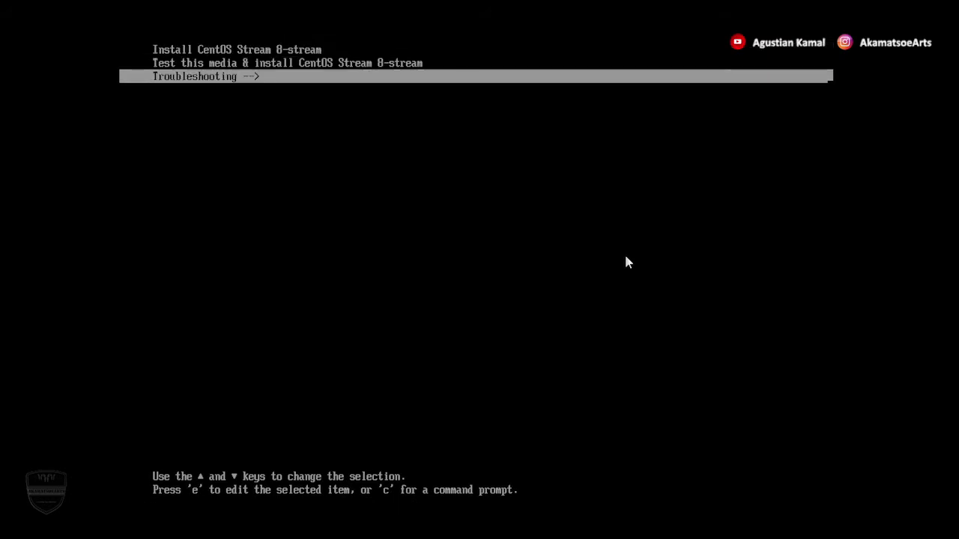
pyautogui.press('Up')
pyautogui.press('Up')
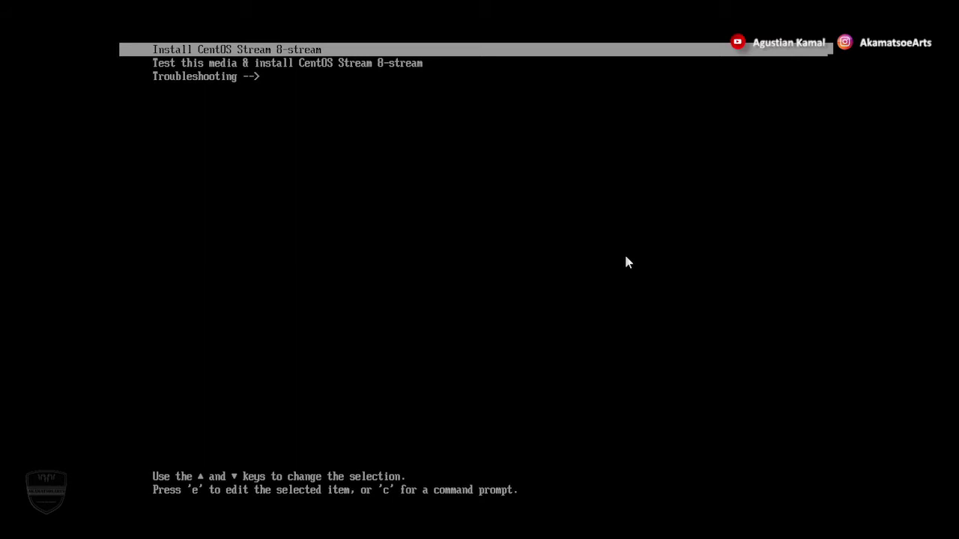
pyautogui.press('Return')
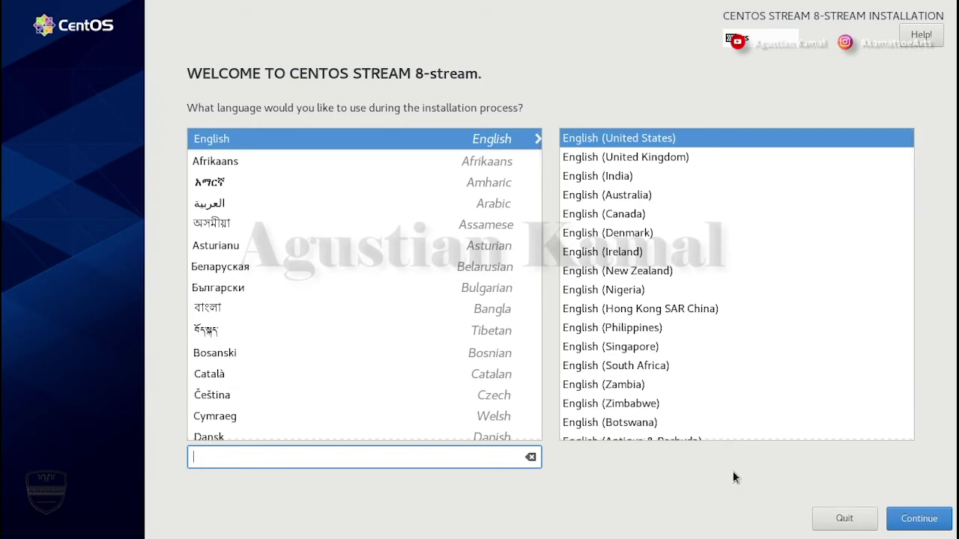
# - Continue with English (United States) and go to Root Password on the Installation Summary
pyautogui.click(926, 520)
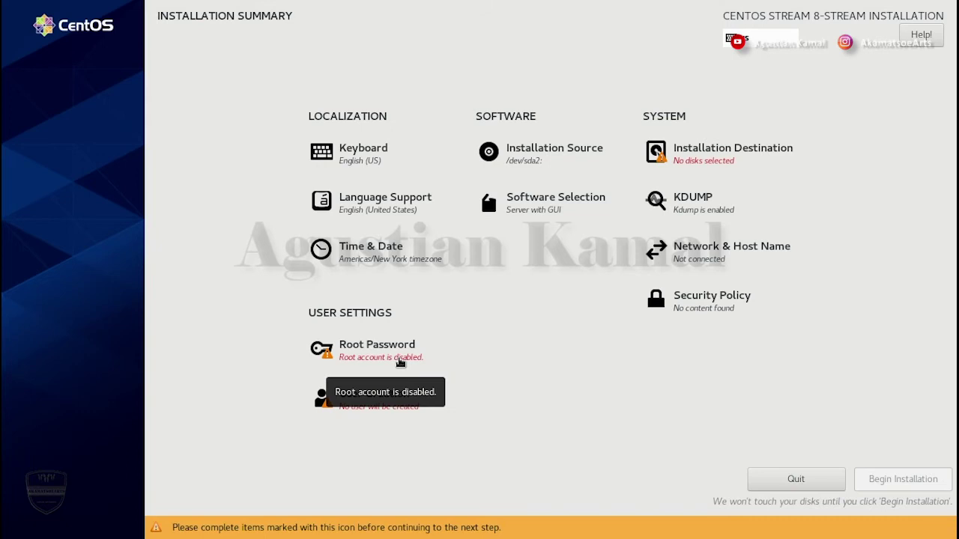
pyautogui.click(400, 363)
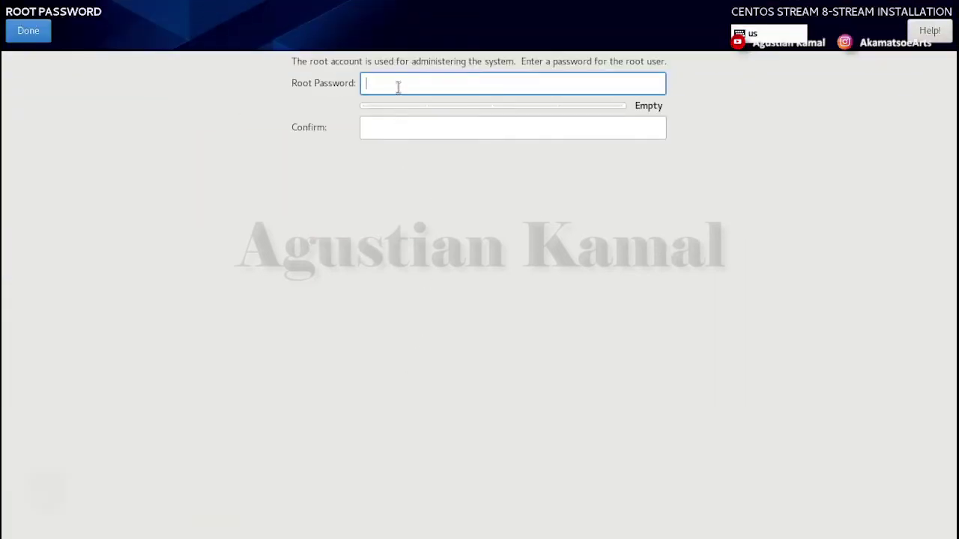
# - Enter and confirm the root password, accepting the weak-password warning
pyautogui.write('centos8')
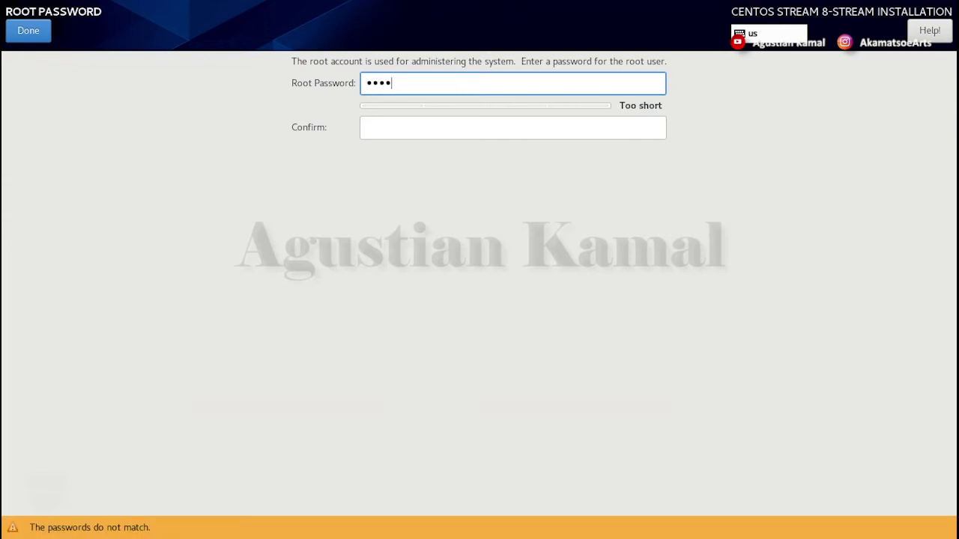
pyautogui.click(393, 123)
pyautogui.write('centos8')
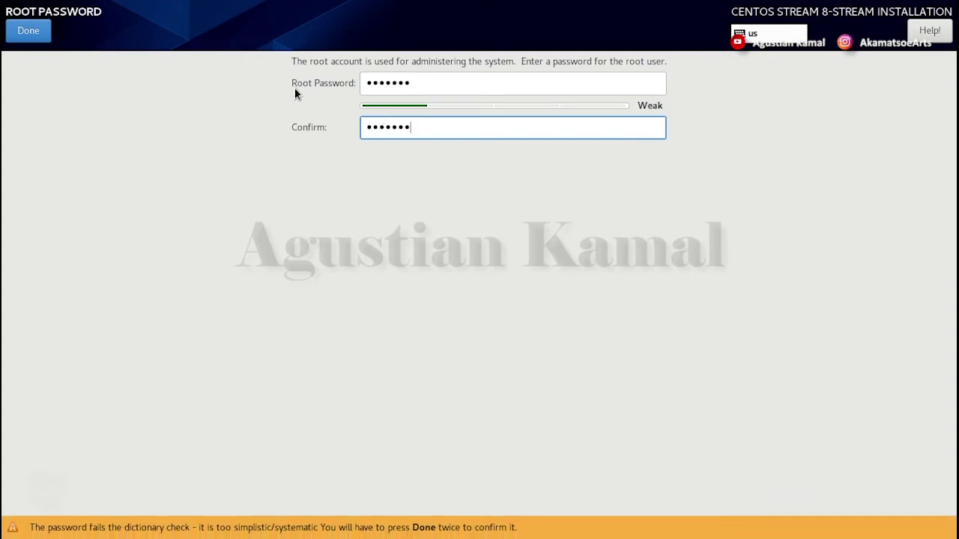
pyautogui.click(33, 34)
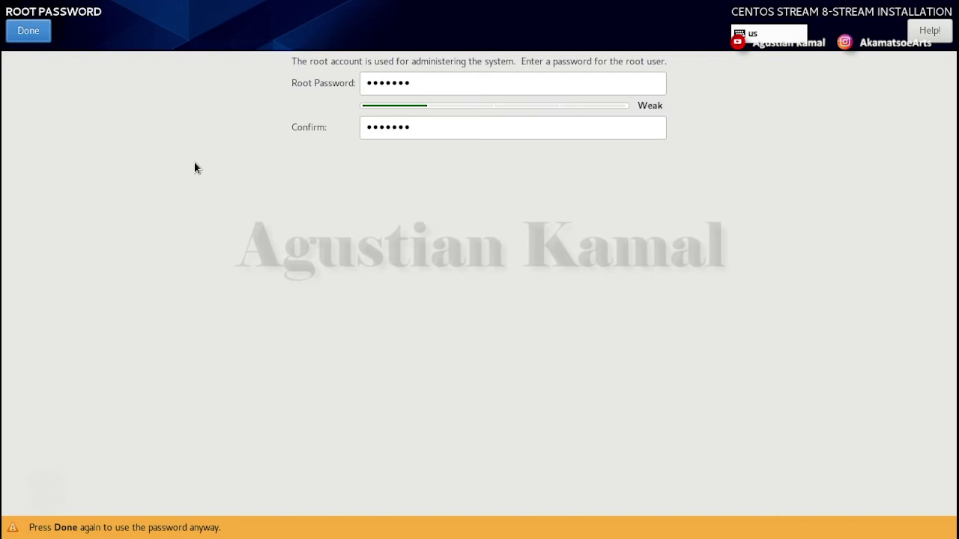
pyautogui.click(27, 32)
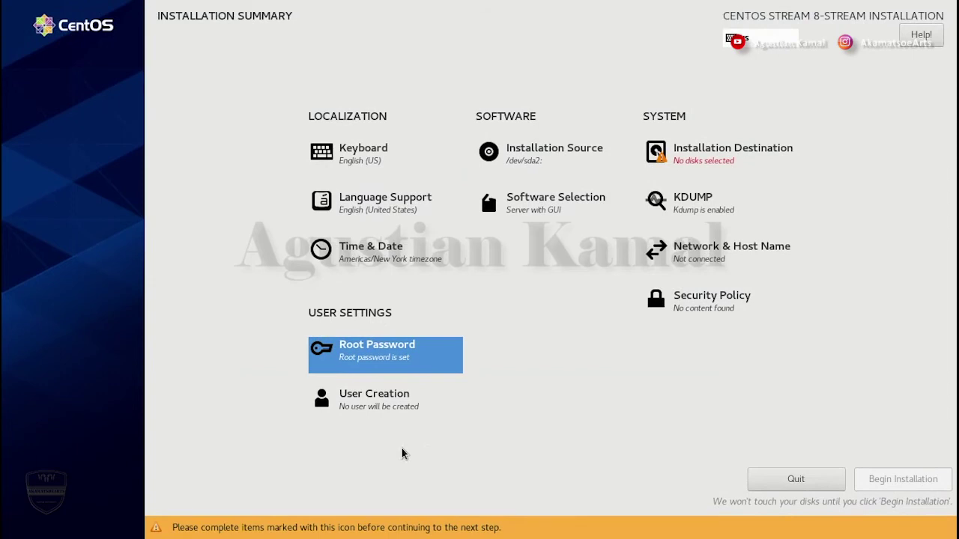
# - Create a user with the user's full name and a confirmed password, accepting the weak-password warning
pyautogui.click(385, 397)
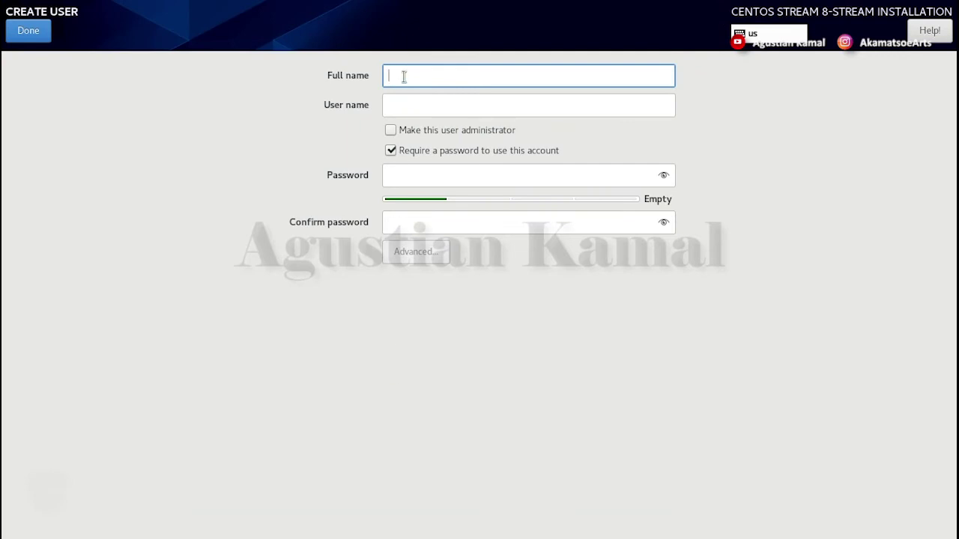
pyautogui.write('agus')
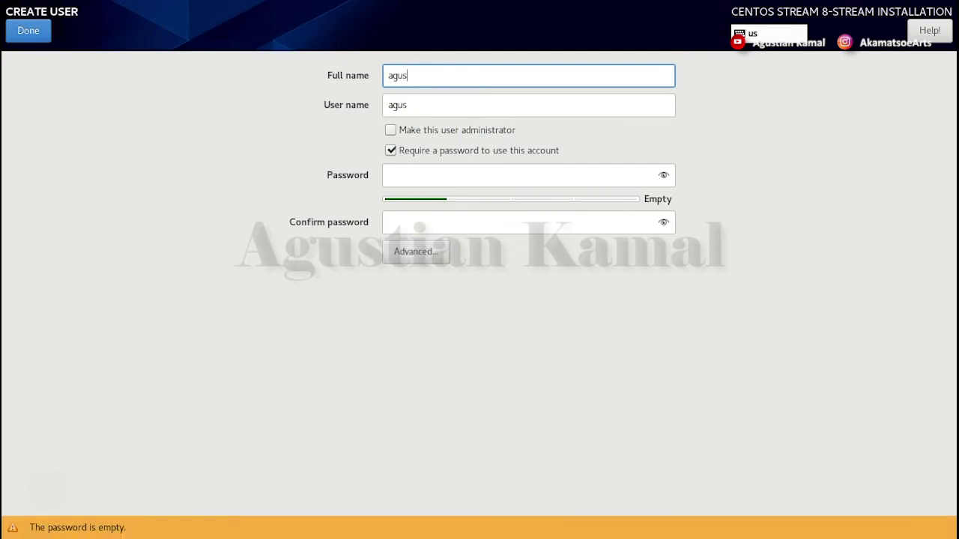
pyautogui.write('tiankamal')
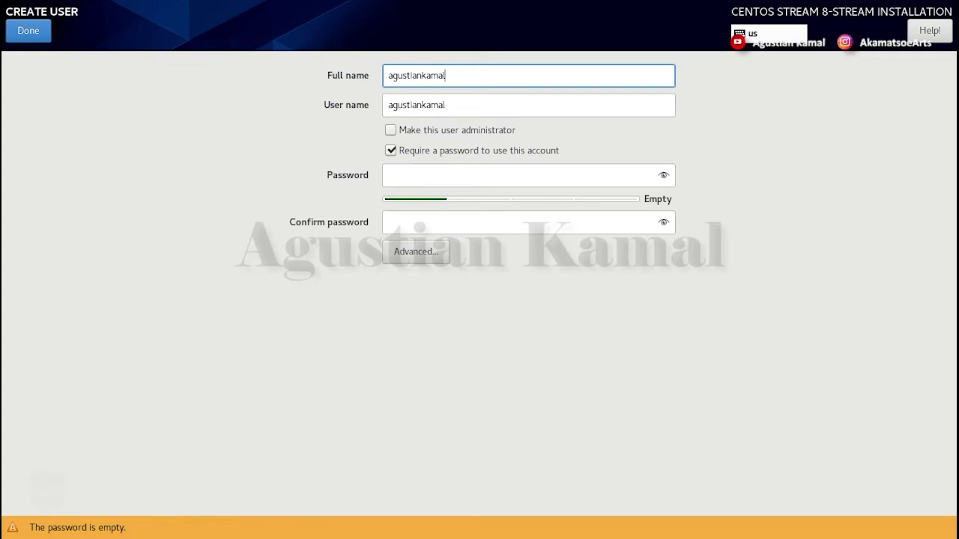
pyautogui.click(414, 176)
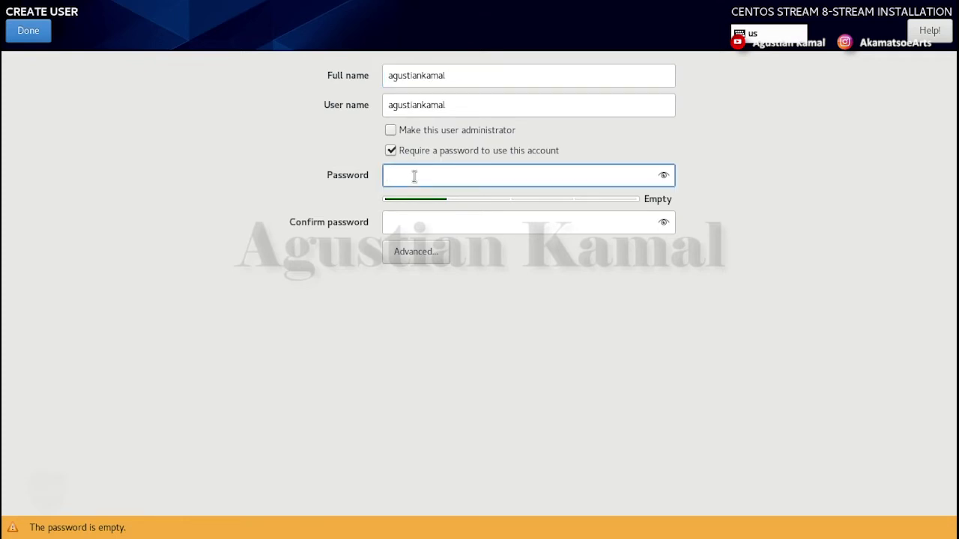
pyautogui.write('•••••••')
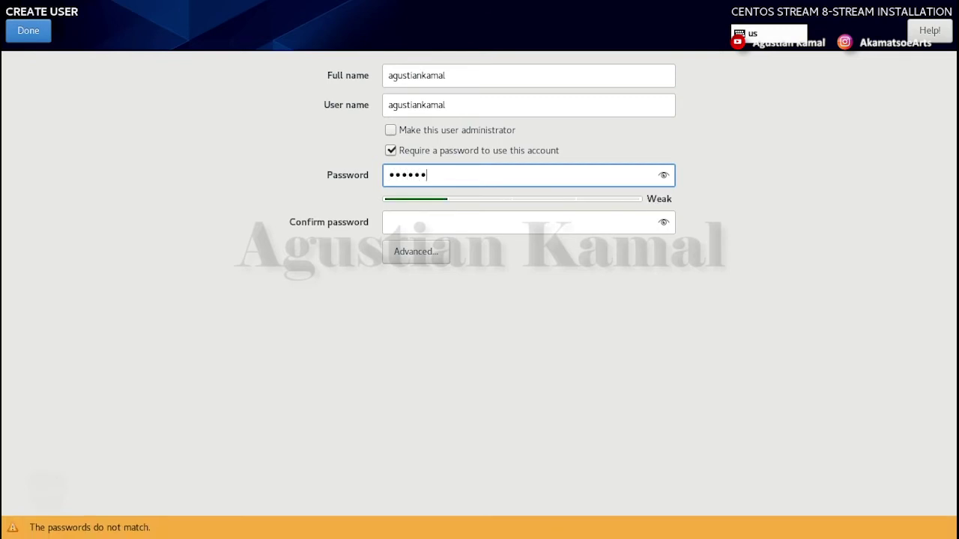
pyautogui.press('Tab')
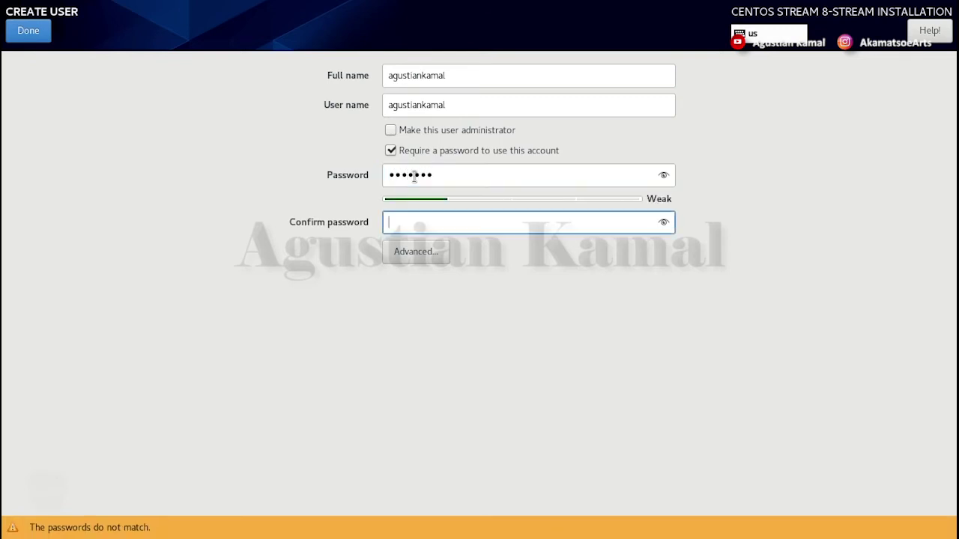
pyautogui.write('•••••••')
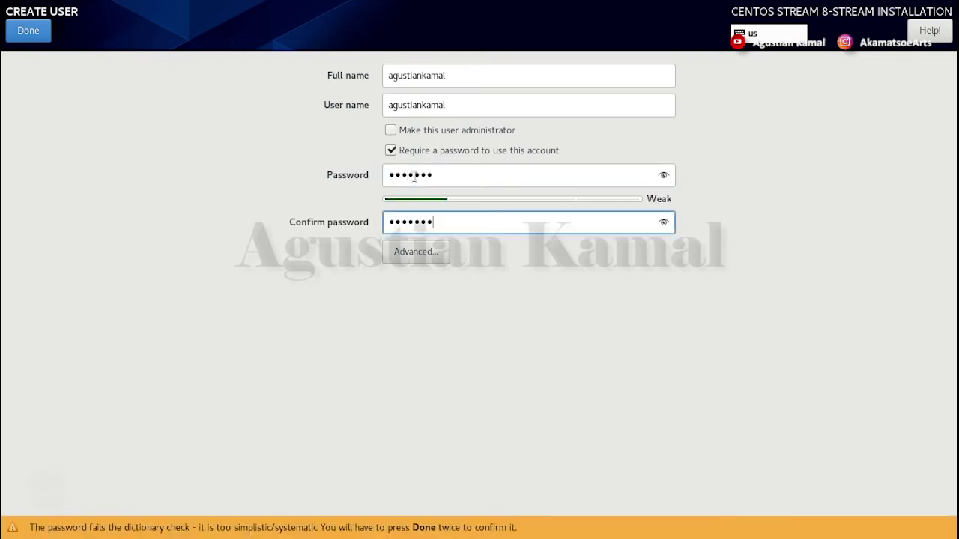
pyautogui.click(35, 37)
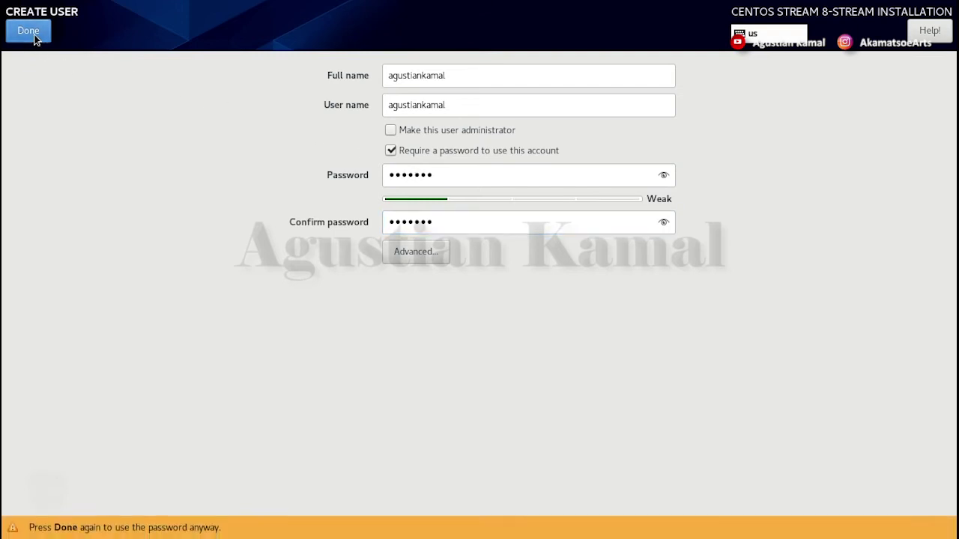
pyautogui.click(35, 37)
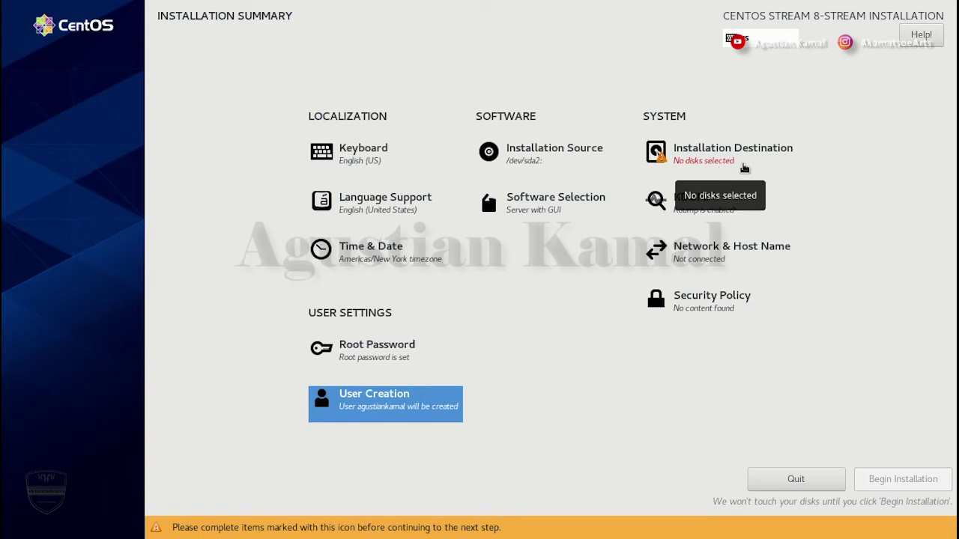
# - Open Installation Destination to view the 32 GiB sda and 500 GiB sdb disks
pyautogui.click(723, 161)
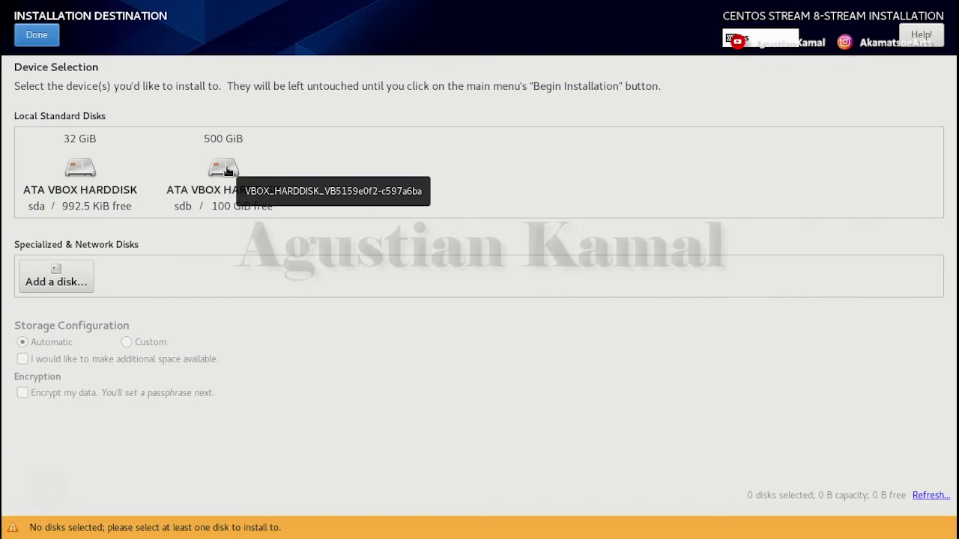
# - Target the 500 GiB sdb disk with Custom storage configuration for manual partitioning
pyautogui.click(227, 172)
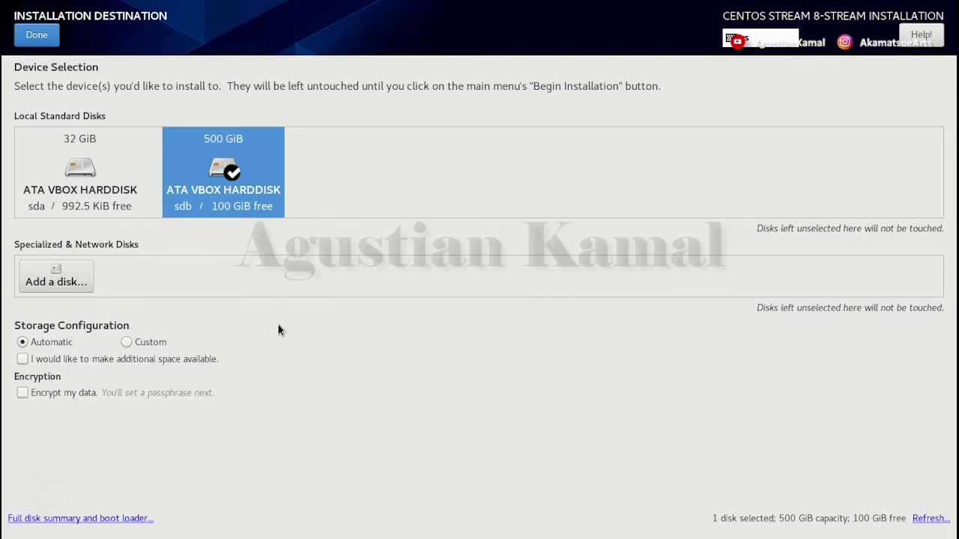
pyautogui.click(125, 343)
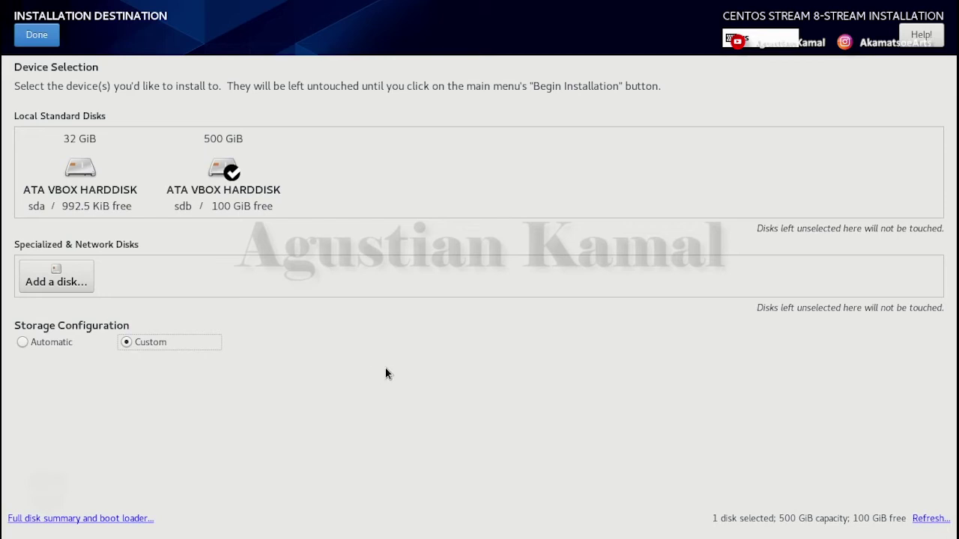
pyautogui.click(43, 36)
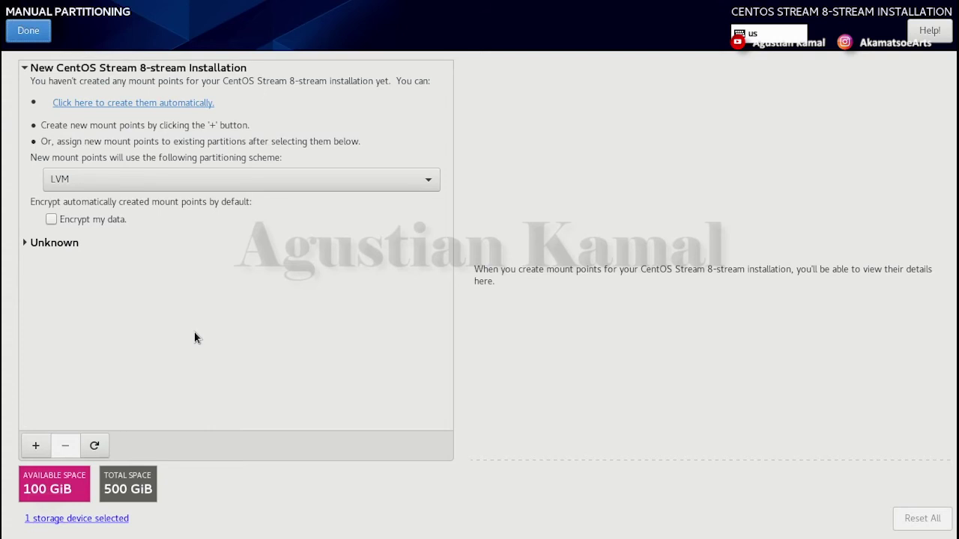
# - Mount the existing 2 GiB EFI System Partition sdb1 at /boot/efi without reformatting
pyautogui.click(25, 246)
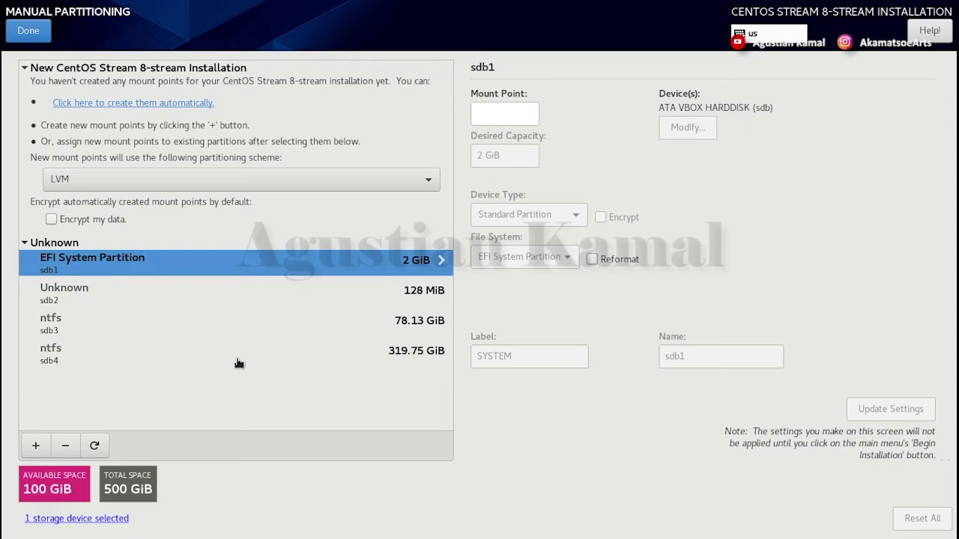
pyautogui.click(490, 113)
pyautogui.write('/boot')
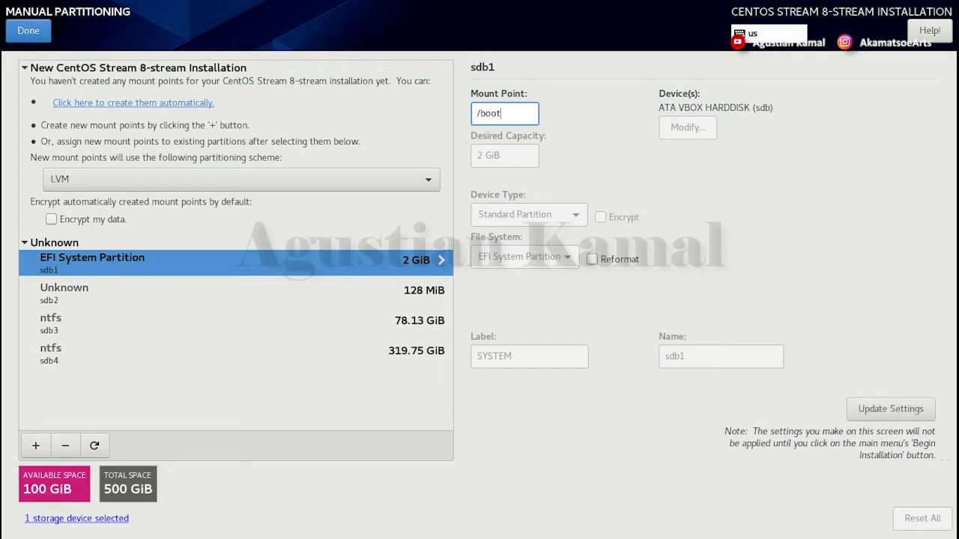
pyautogui.write('/efi')
pyautogui.click(878, 409)
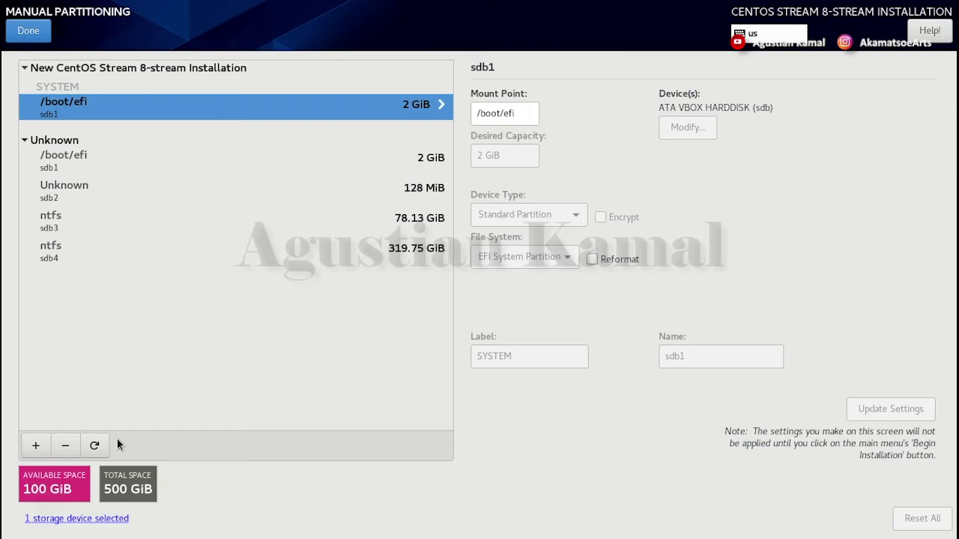
# - Add a swap mount point with a desired capacity of 4096 MiB
pyautogui.click(34, 447)
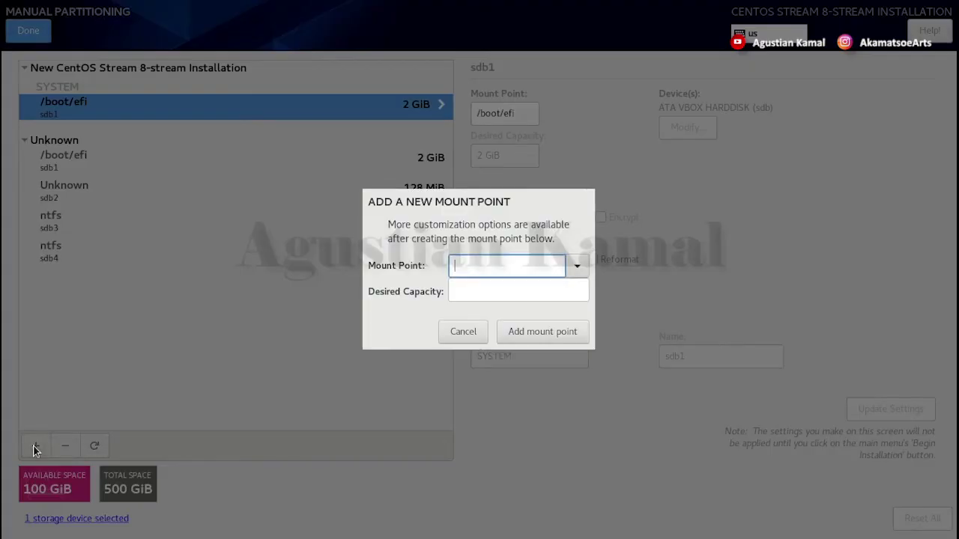
pyautogui.click(575, 268)
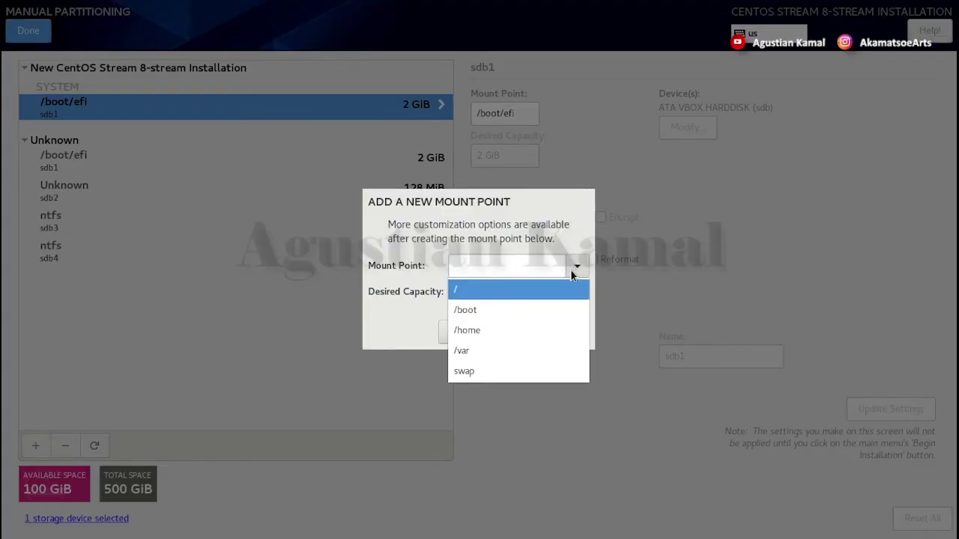
pyautogui.click(466, 371)
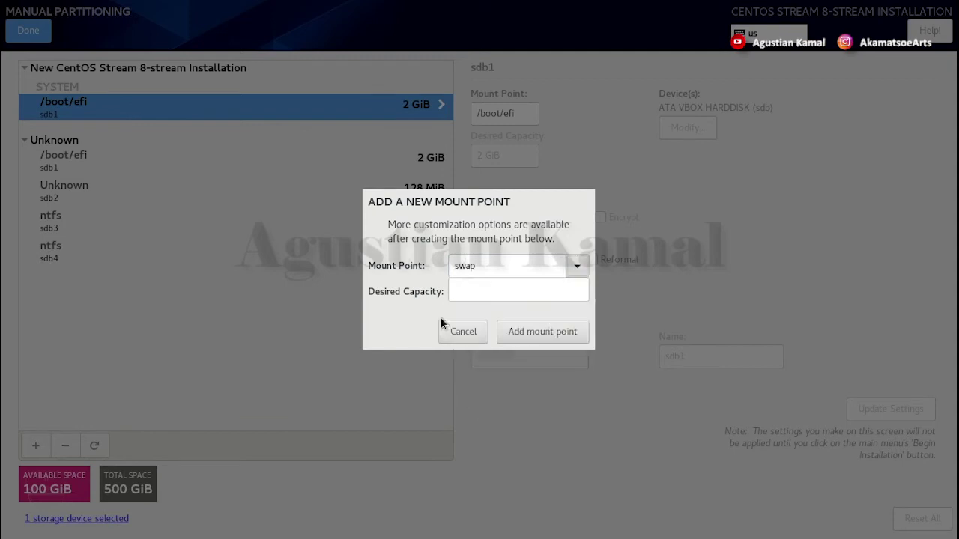
pyautogui.click(483, 291)
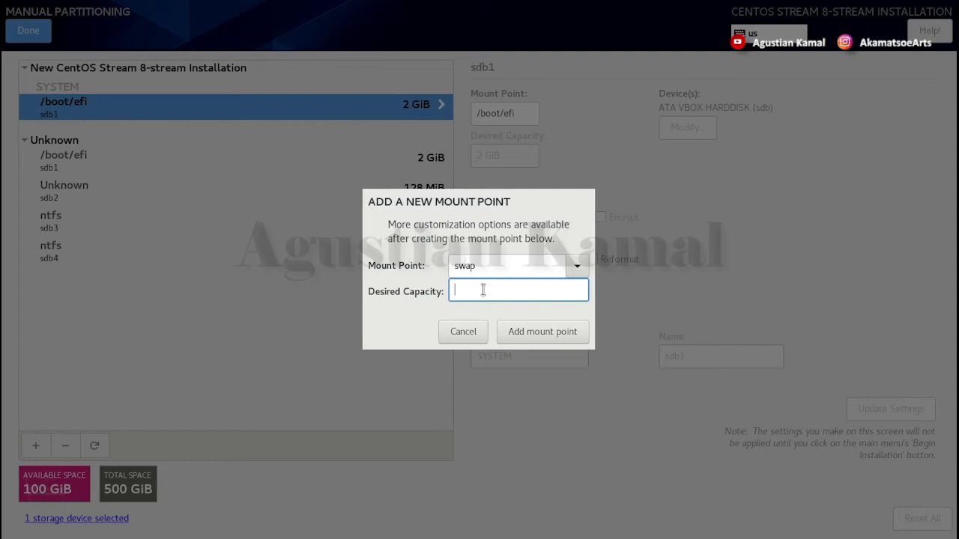
pyautogui.write('4096')
pyautogui.click(547, 336)
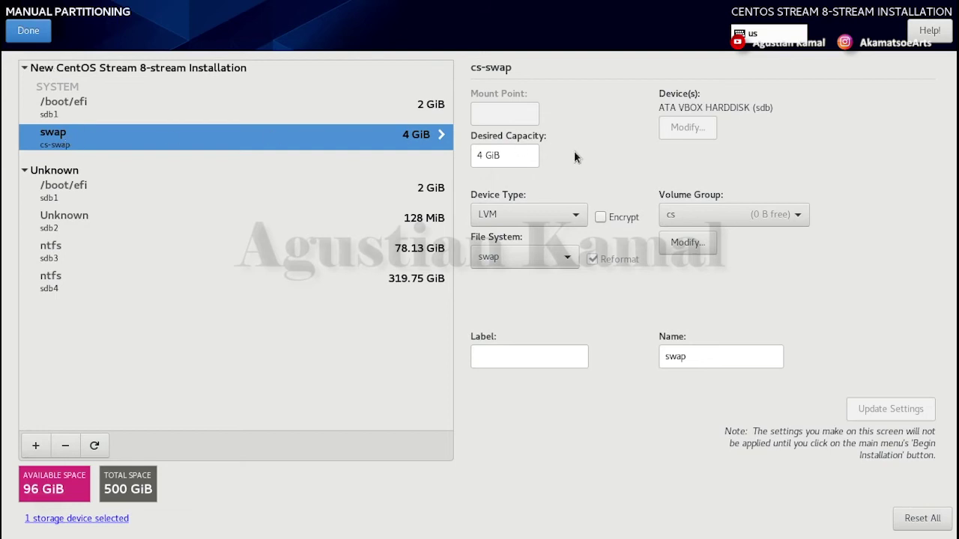
# - Change the swap's device type from LVM to Standard Partition
pyautogui.click(517, 155)
pyautogui.click(542, 214)
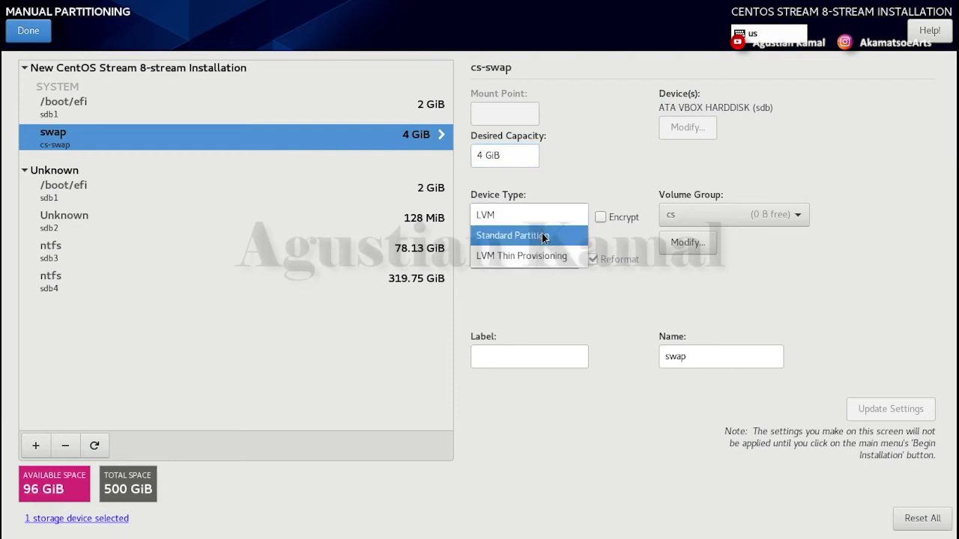
pyautogui.click(544, 237)
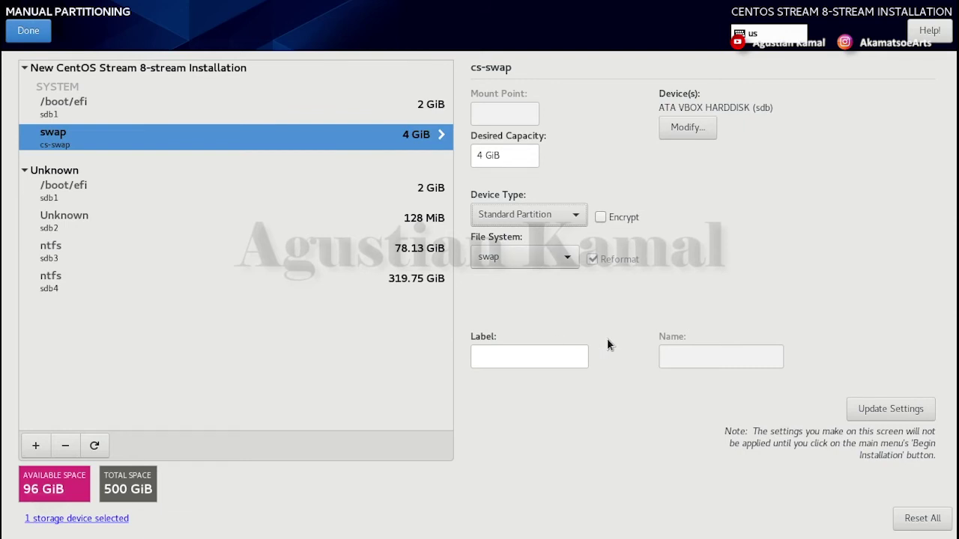
pyautogui.click(897, 412)
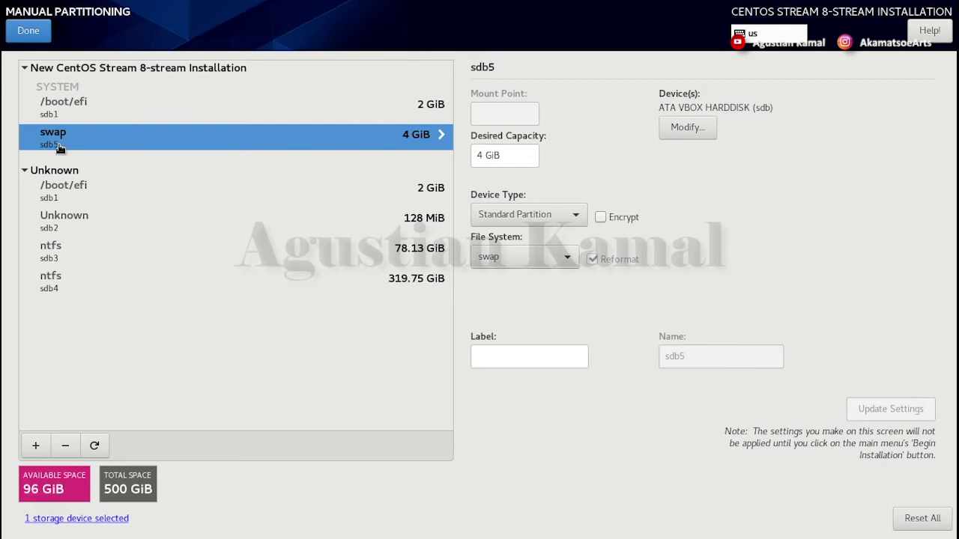
pyautogui.press('Up')
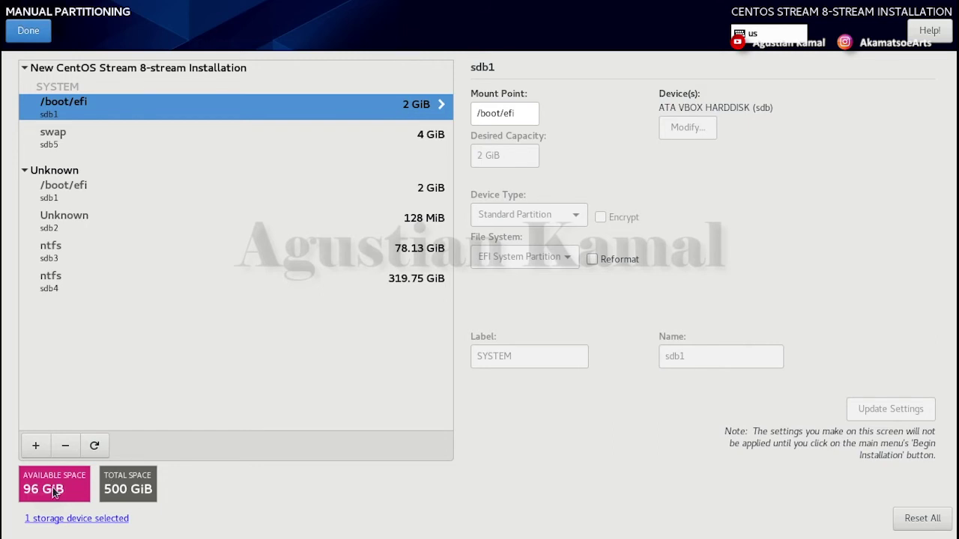
# - Add a root (/) mount point using the remaining 96 GiB
pyautogui.click(36, 446)
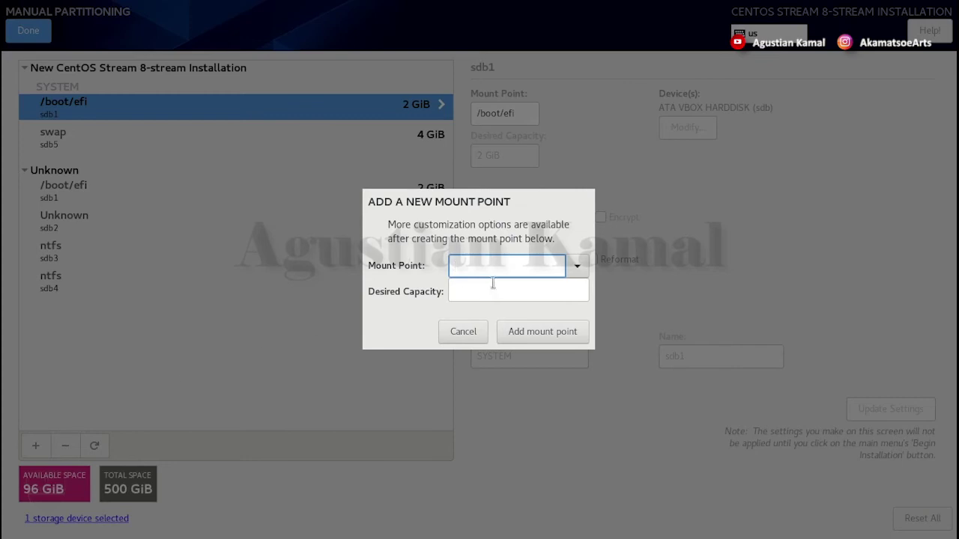
pyautogui.click(575, 267)
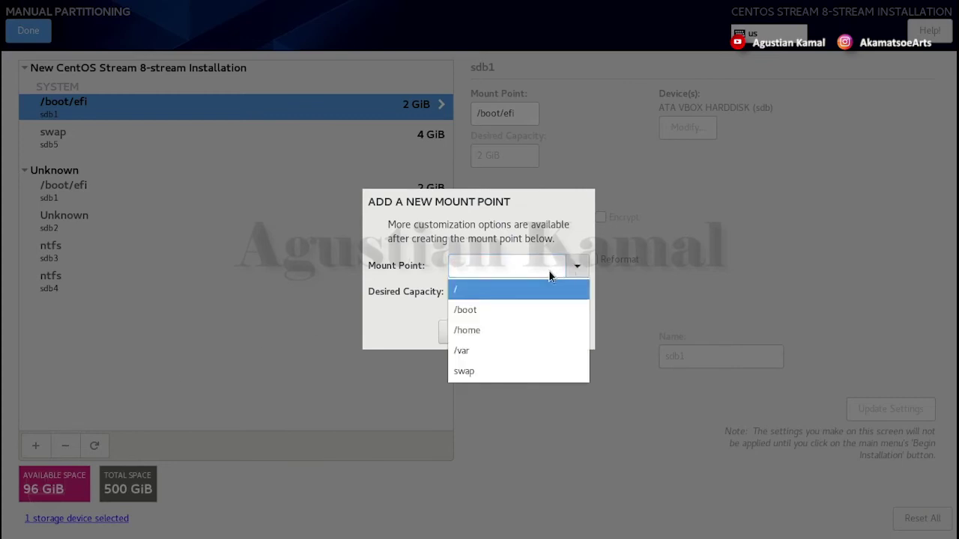
pyautogui.click(492, 295)
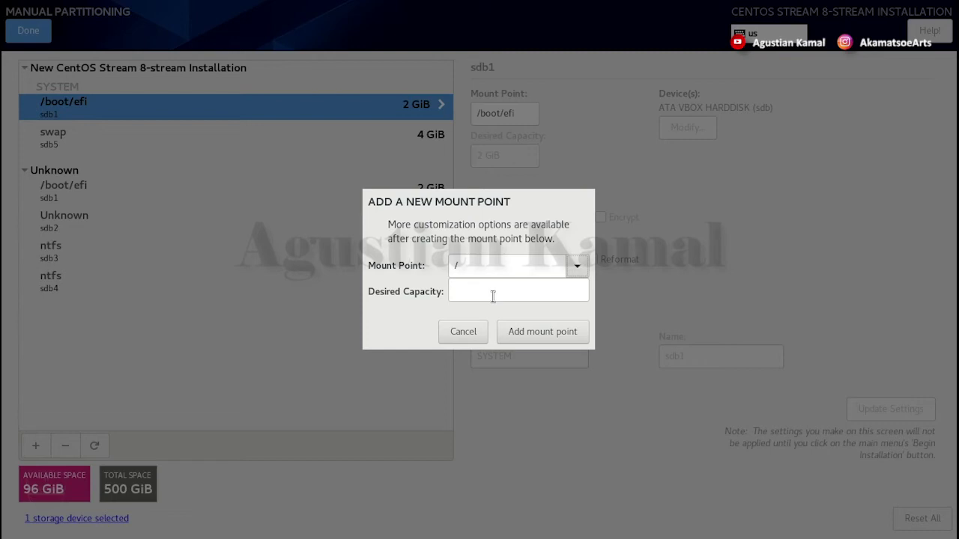
pyautogui.click(492, 266)
pyautogui.click(479, 296)
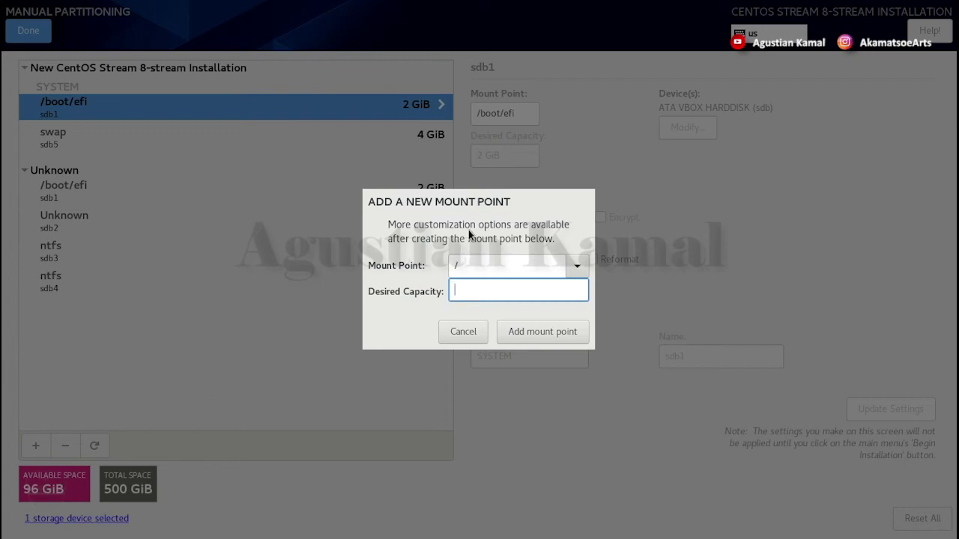
pyautogui.click(547, 334)
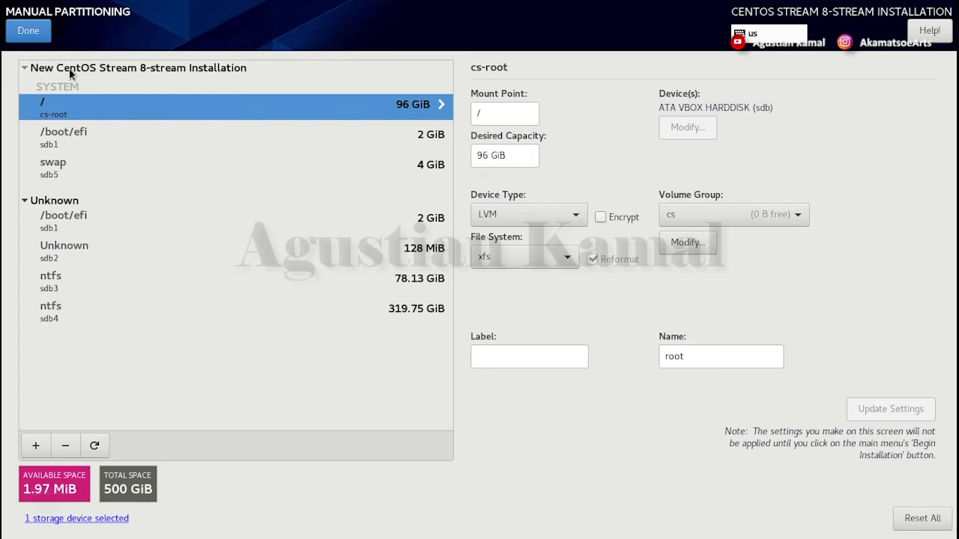
# - Make root a Standard Partition formatted as ext4
pyautogui.click(510, 154)
pyautogui.click(541, 216)
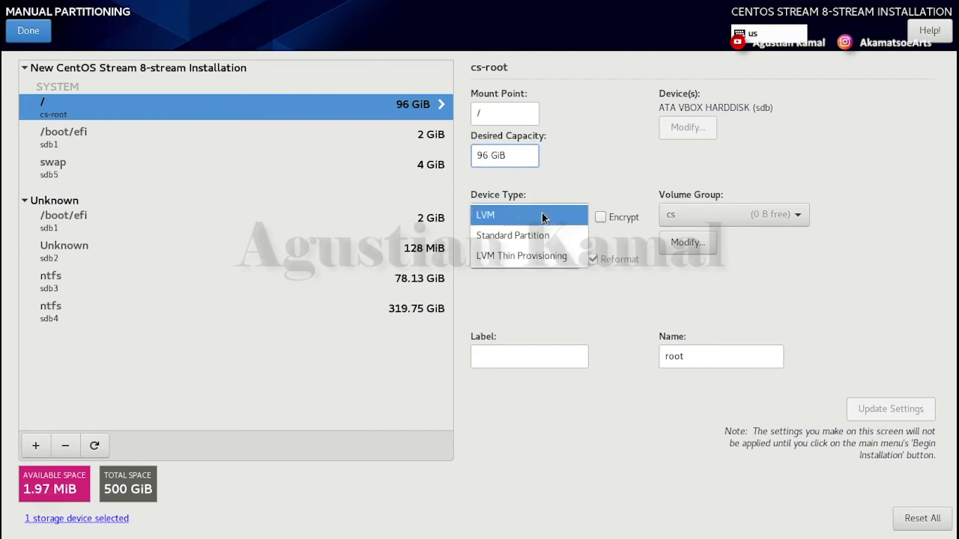
pyautogui.click(541, 236)
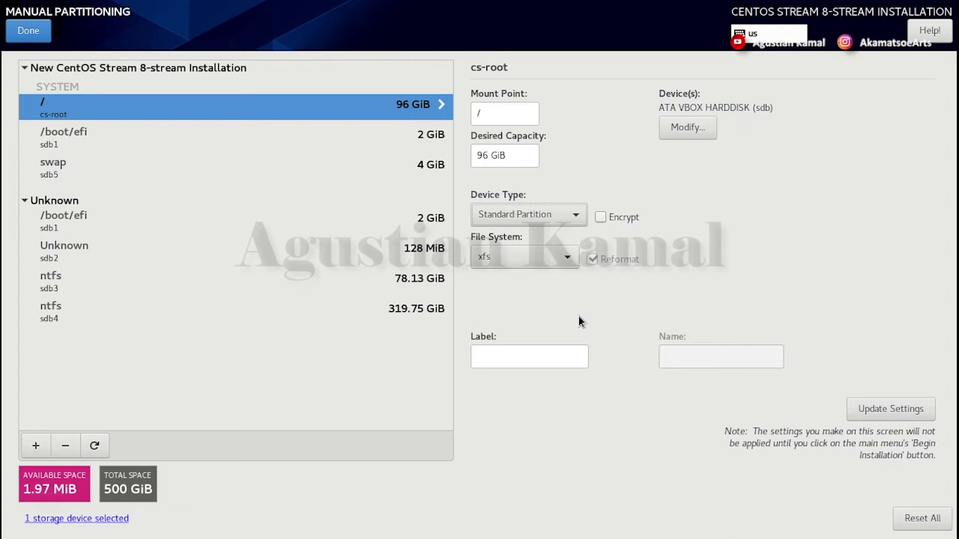
pyautogui.click(550, 258)
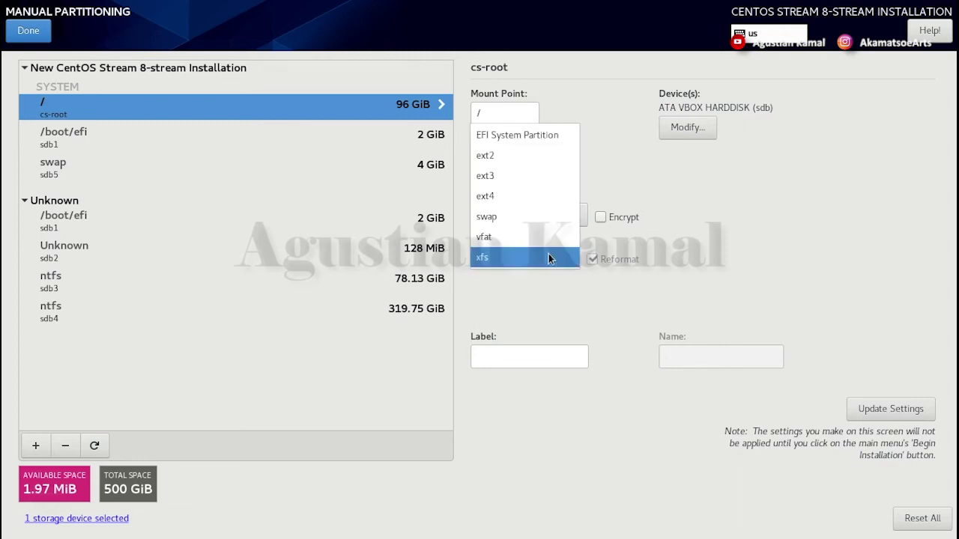
pyautogui.click(527, 196)
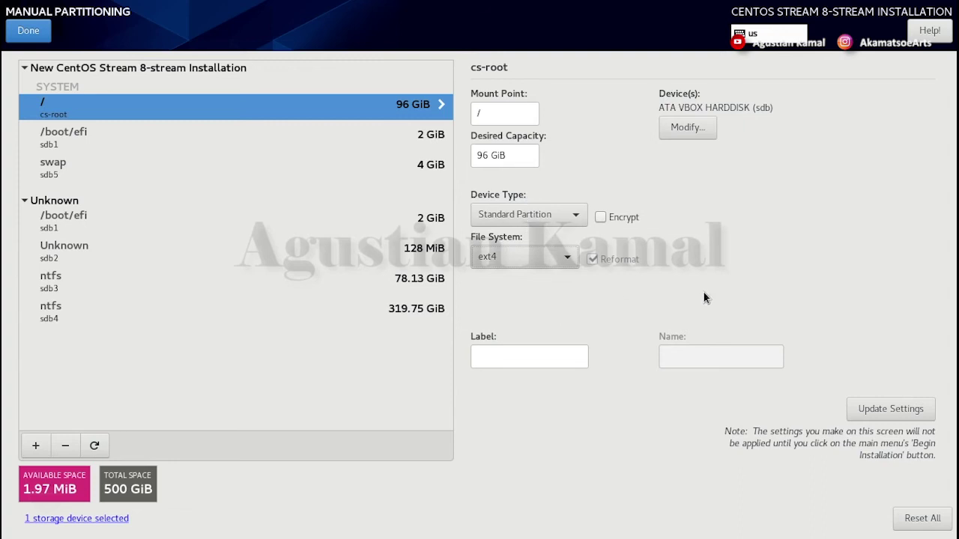
pyautogui.click(892, 410)
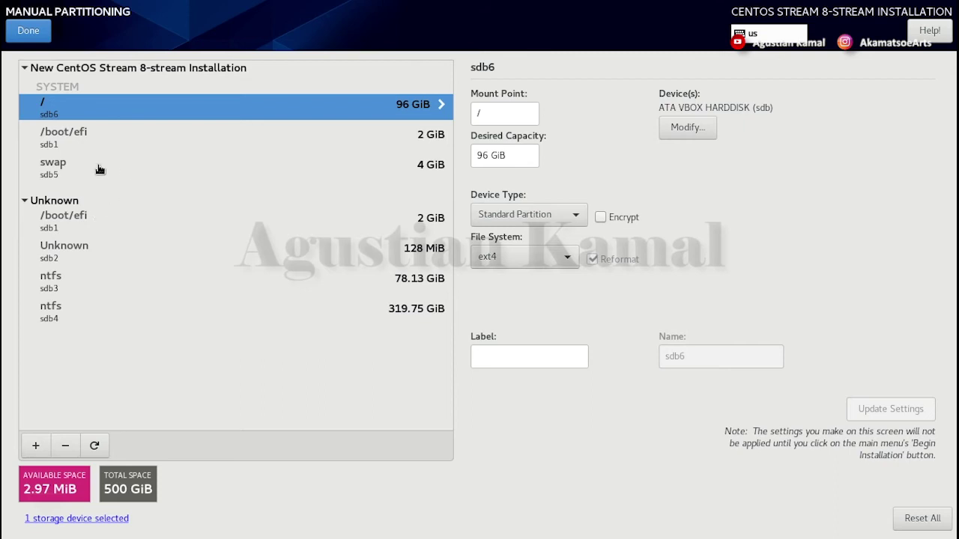
# - Review the /, /boot/efi and swap partition settings, then finish manual partitioning
pyautogui.click(73, 170)
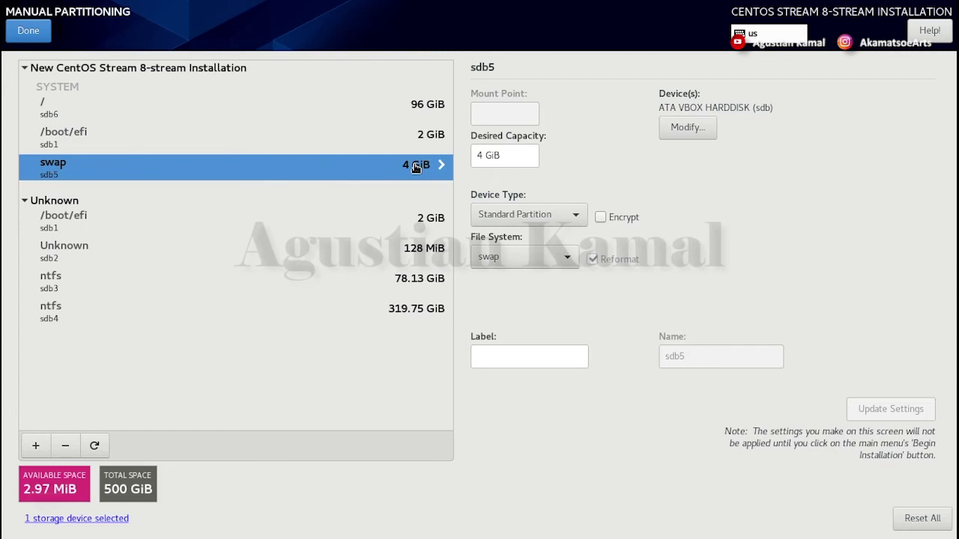
pyautogui.click(69, 109)
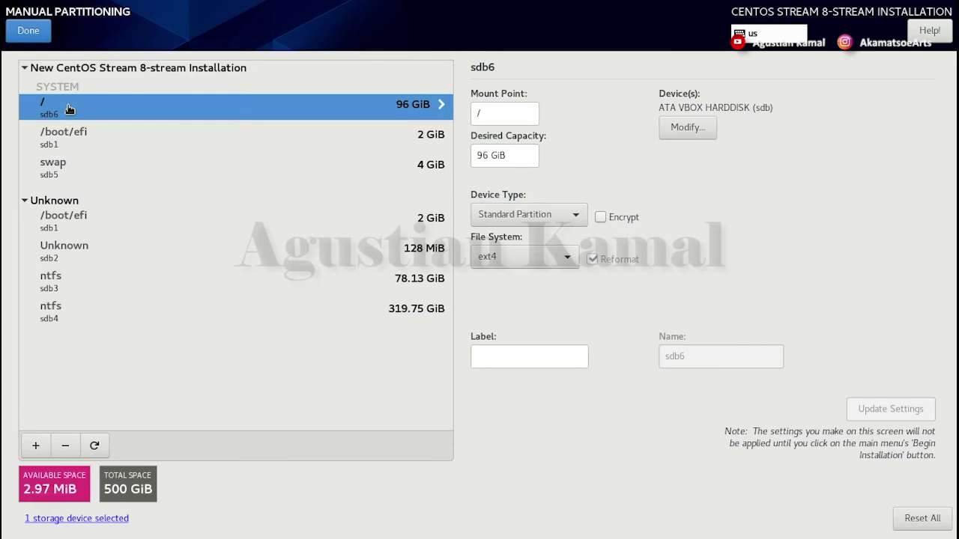
pyautogui.click(84, 143)
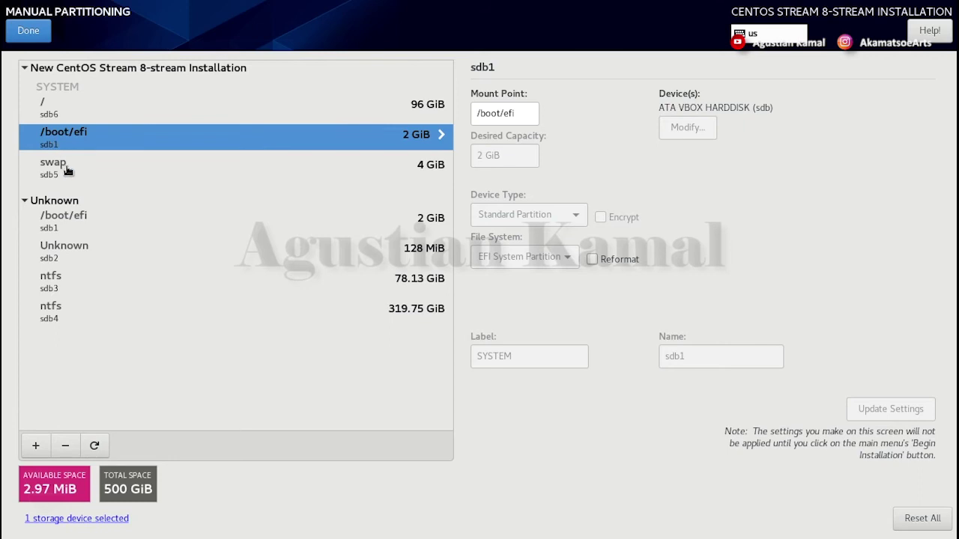
pyautogui.click(66, 171)
pyautogui.click(73, 138)
pyautogui.click(73, 110)
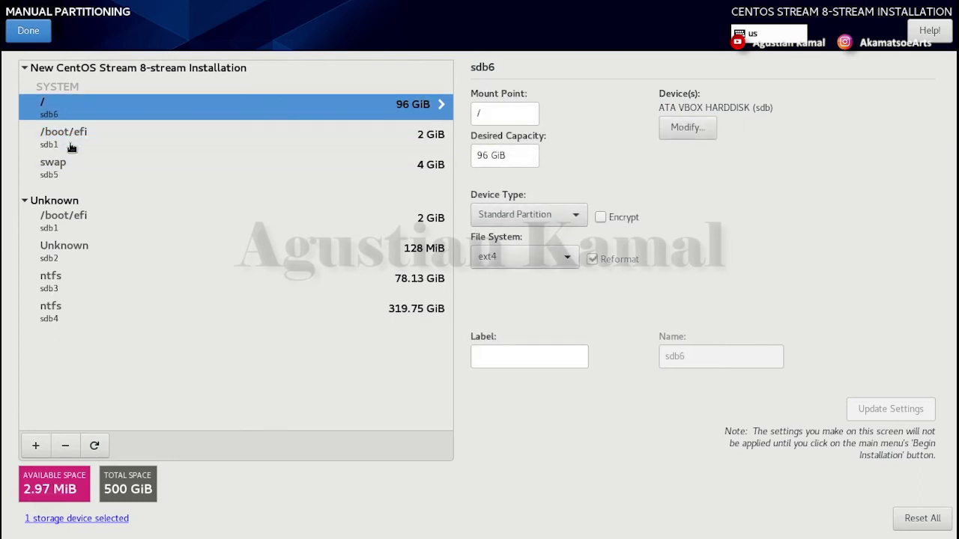
pyautogui.click(70, 170)
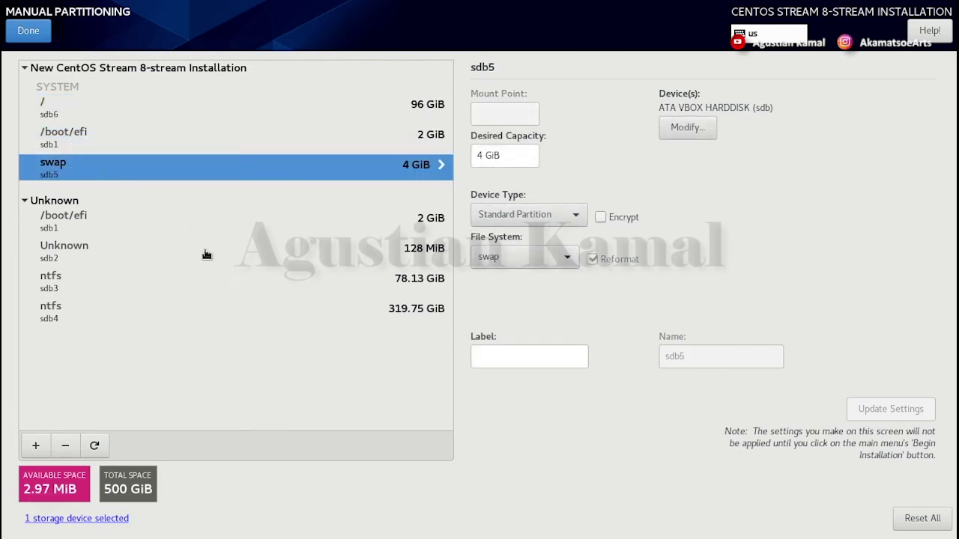
pyautogui.click(143, 113)
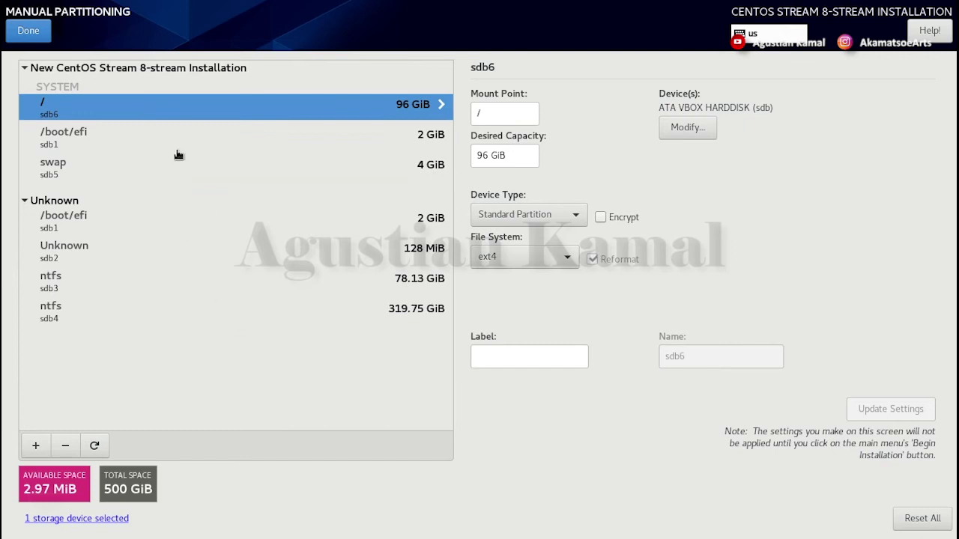
pyautogui.click(36, 33)
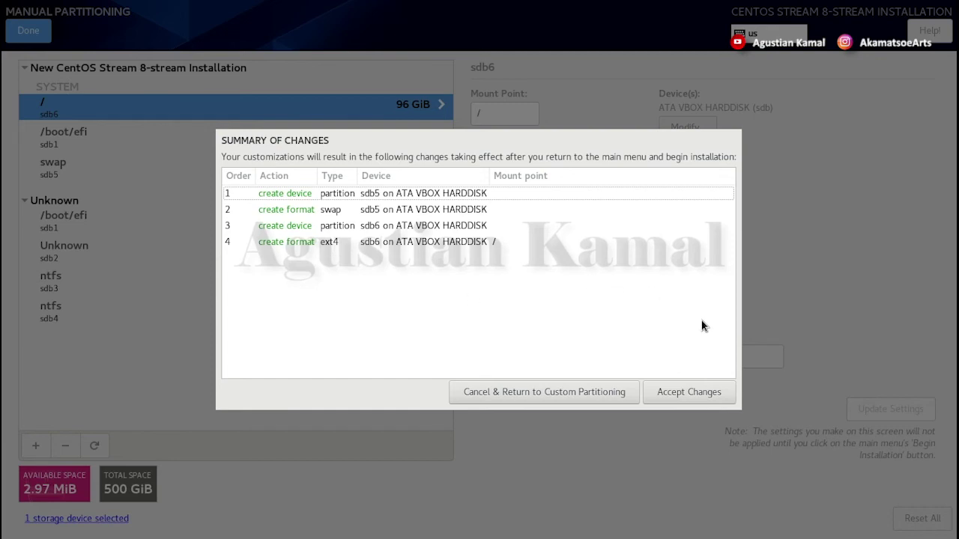
# - Accept the partitioning changes and go to the Time & Date settings
pyautogui.click(700, 398)
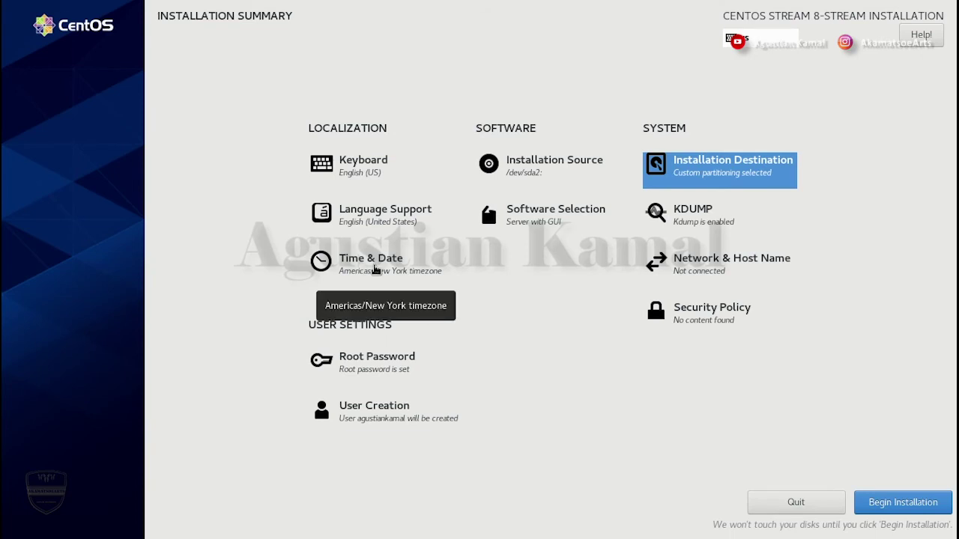
pyautogui.click(374, 268)
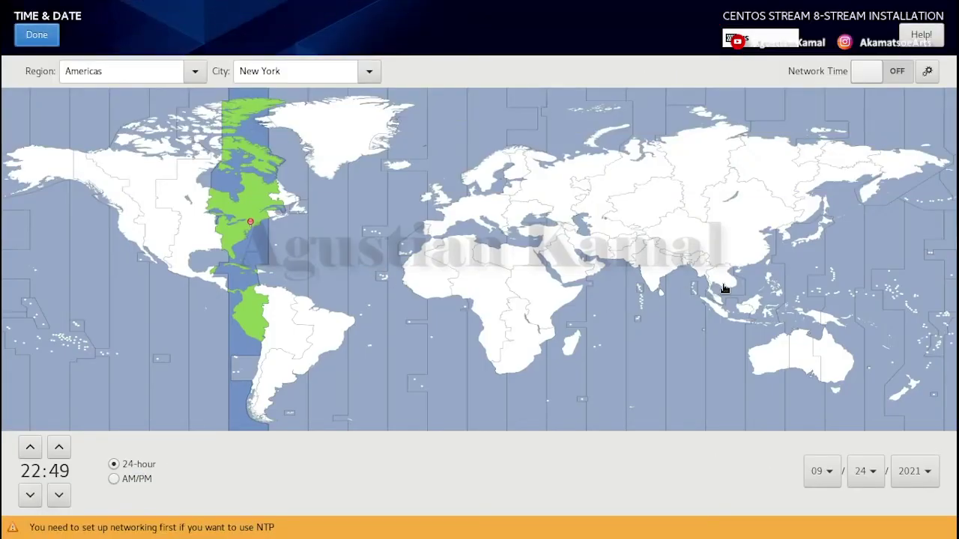
# - Pick Jakarta on the time zone map and confirm
pyautogui.click(732, 320)
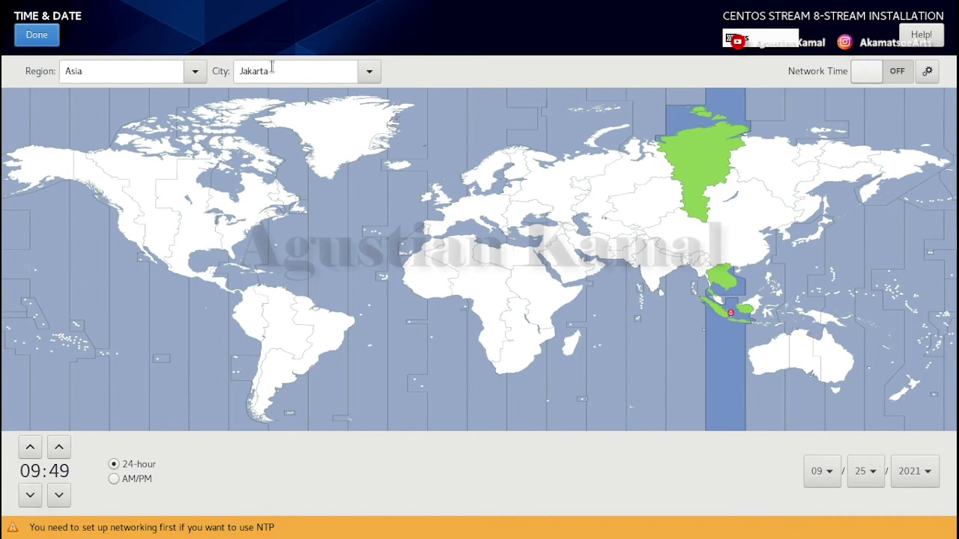
pyautogui.click(41, 38)
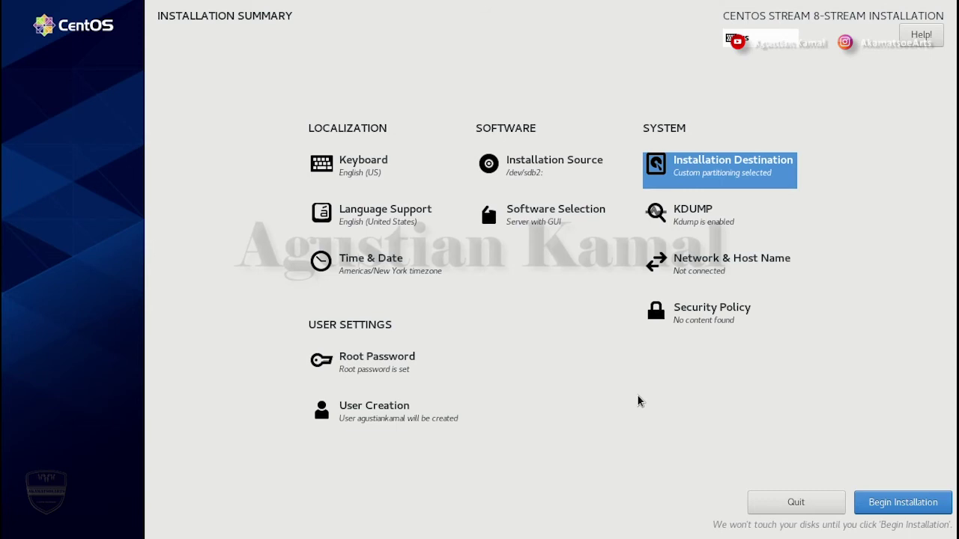
# - Choose Workstation as the base environment in Software Selection
pyautogui.click(567, 222)
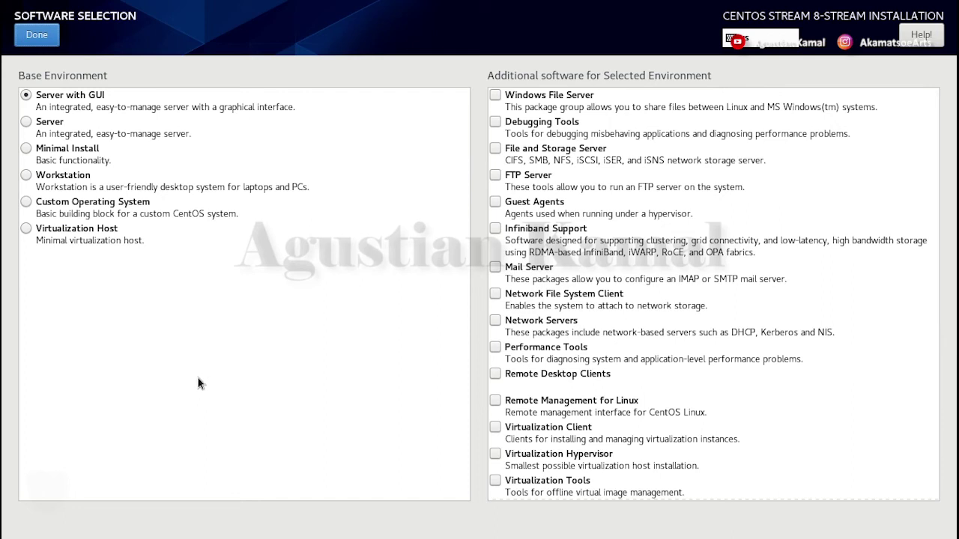
pyautogui.click(27, 176)
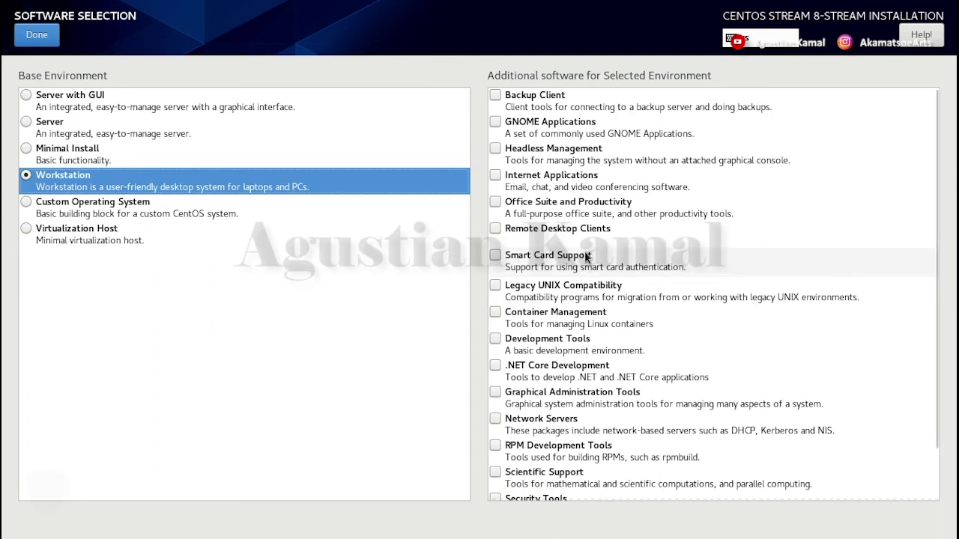
pyautogui.scroll(-1, 573, 225)
pyautogui.scroll(1, 573, 223)
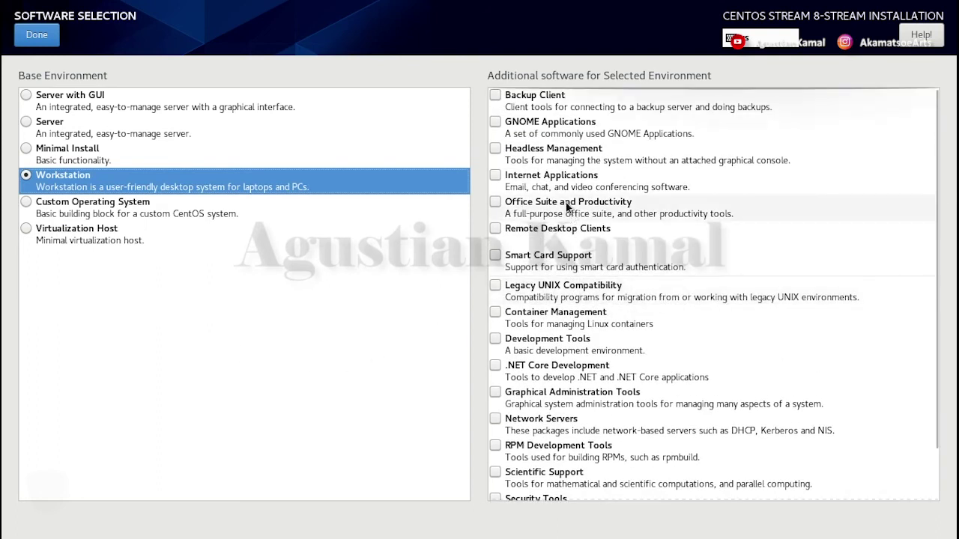
# - Tick the add-ons from Backup Client through Network Servers, including Development Tools
pyautogui.click(496, 96)
pyautogui.click(495, 122)
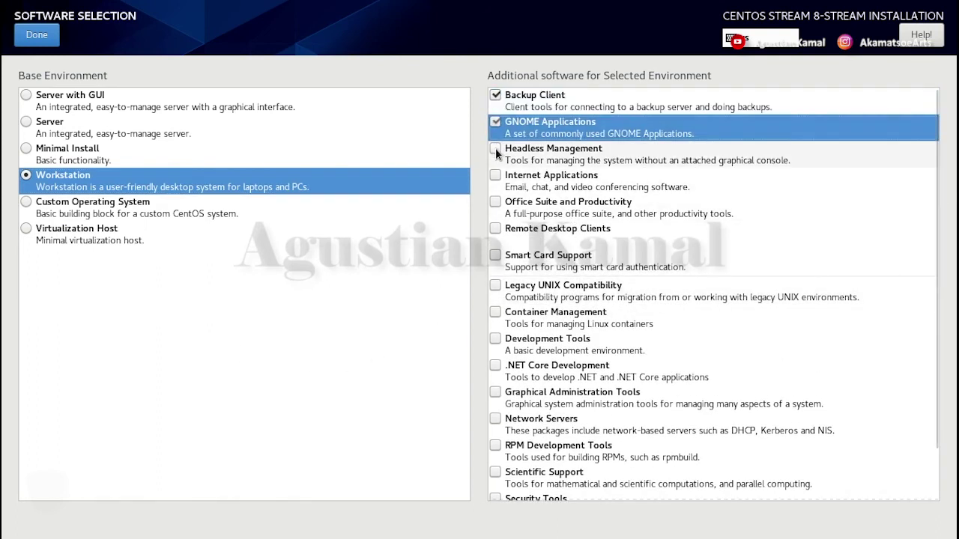
pyautogui.click(495, 149)
pyautogui.click(495, 175)
pyautogui.click(499, 210)
pyautogui.click(499, 211)
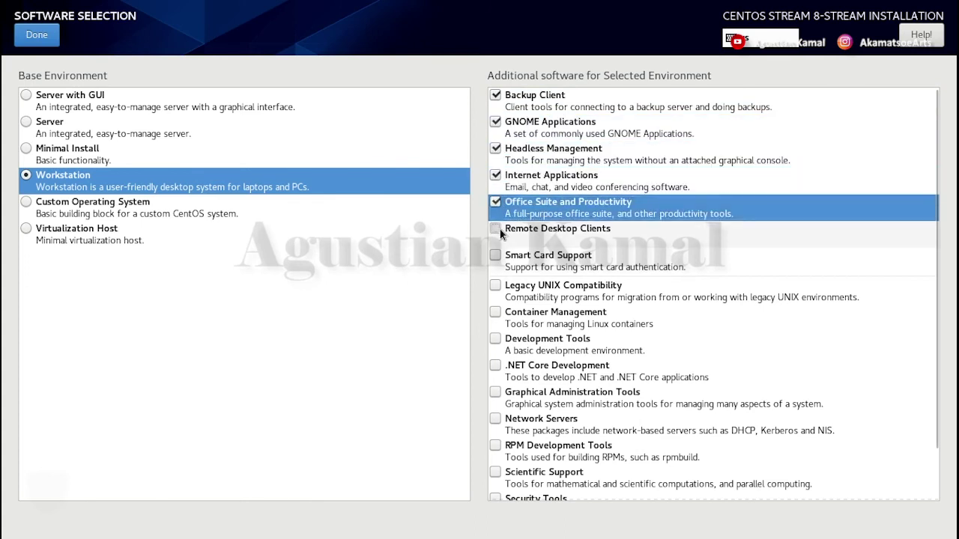
pyautogui.click(499, 229)
pyautogui.click(495, 254)
pyautogui.click(497, 286)
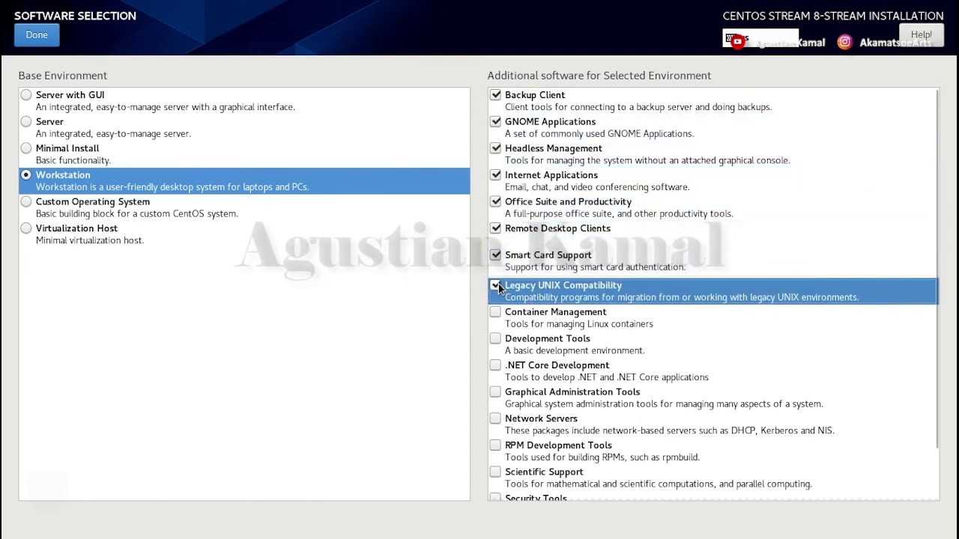
pyautogui.click(496, 312)
pyautogui.click(496, 339)
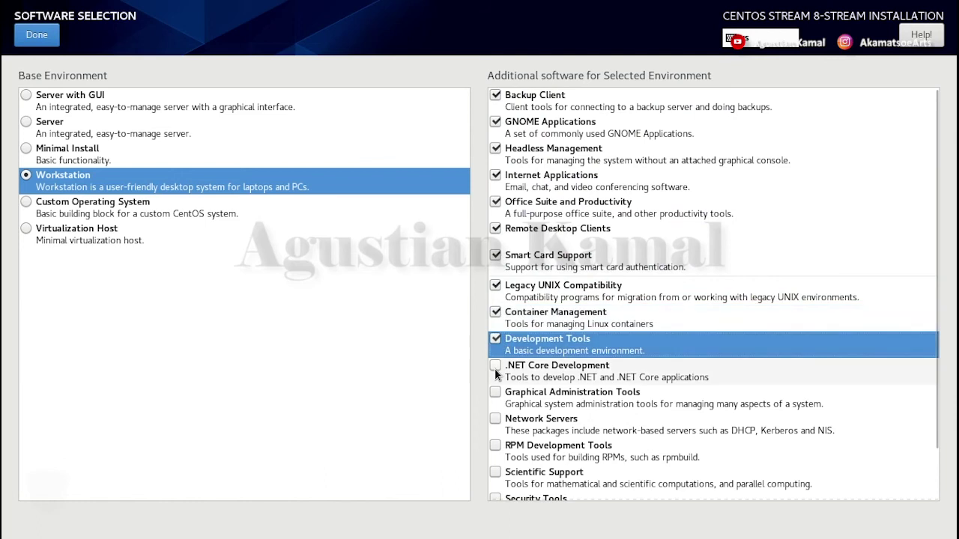
pyautogui.click(496, 366)
pyautogui.click(495, 393)
pyautogui.click(495, 419)
# - Add RPM Development Tools, Scientific Support, Security Tools and System Tools, then confirm
pyautogui.scroll(-1, 551, 382)
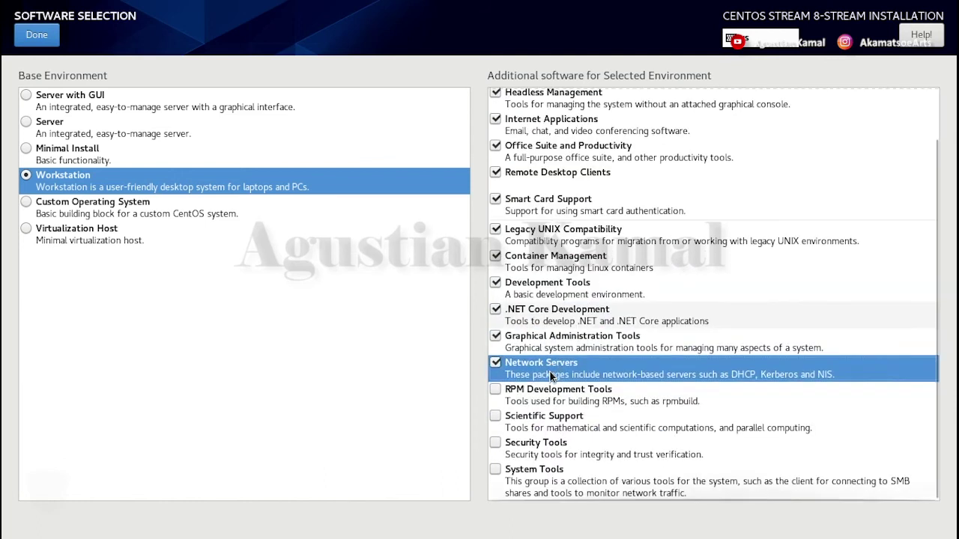
pyautogui.click(497, 391)
pyautogui.click(495, 416)
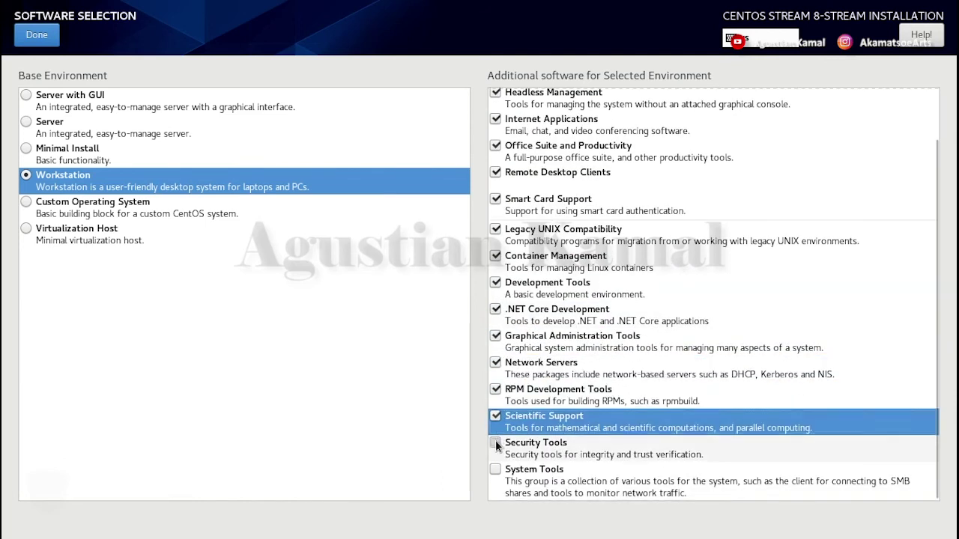
pyautogui.click(495, 443)
pyautogui.click(496, 469)
pyautogui.scroll(1, 600, 351)
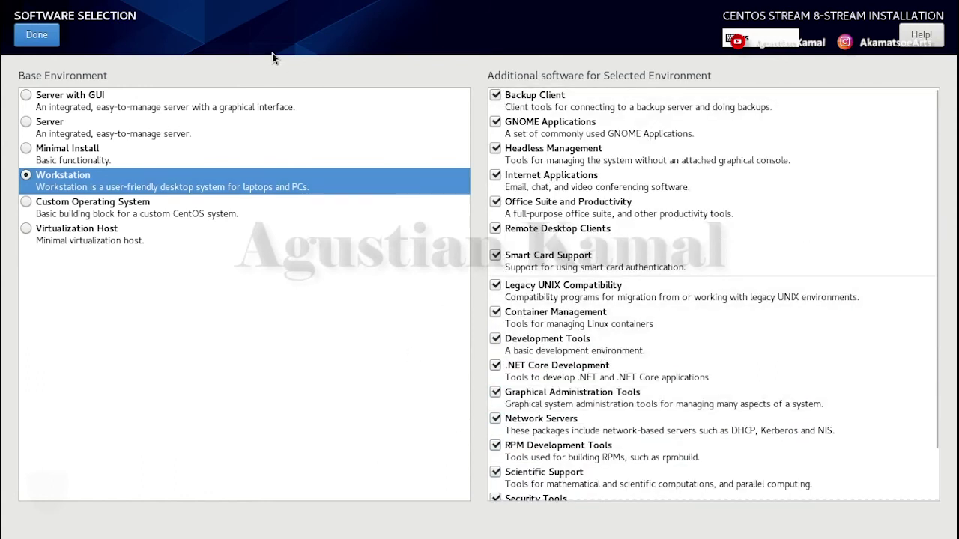
pyautogui.click(33, 36)
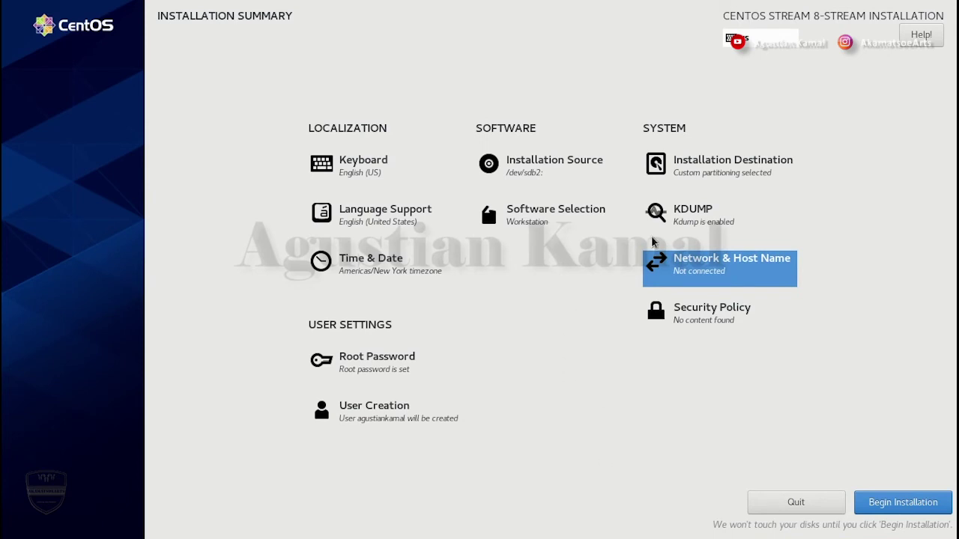
# - Switch the enp0s3 Ethernet connection on under Network & Host Name
pyautogui.click(730, 270)
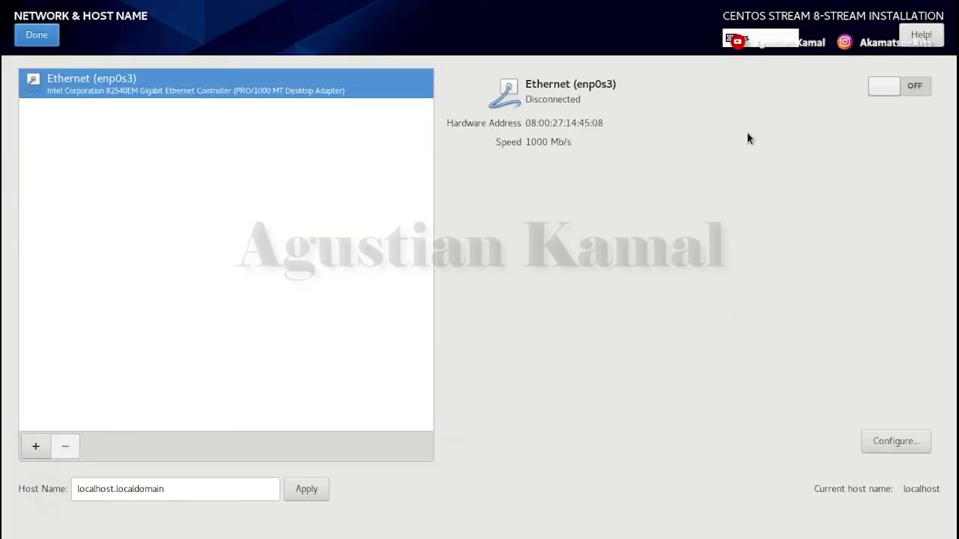
pyautogui.click(910, 86)
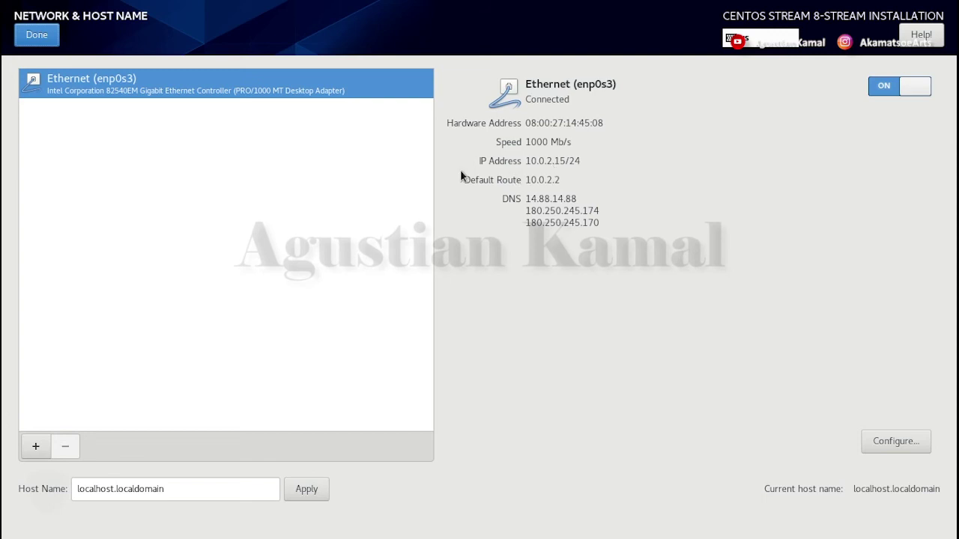
pyautogui.click(45, 37)
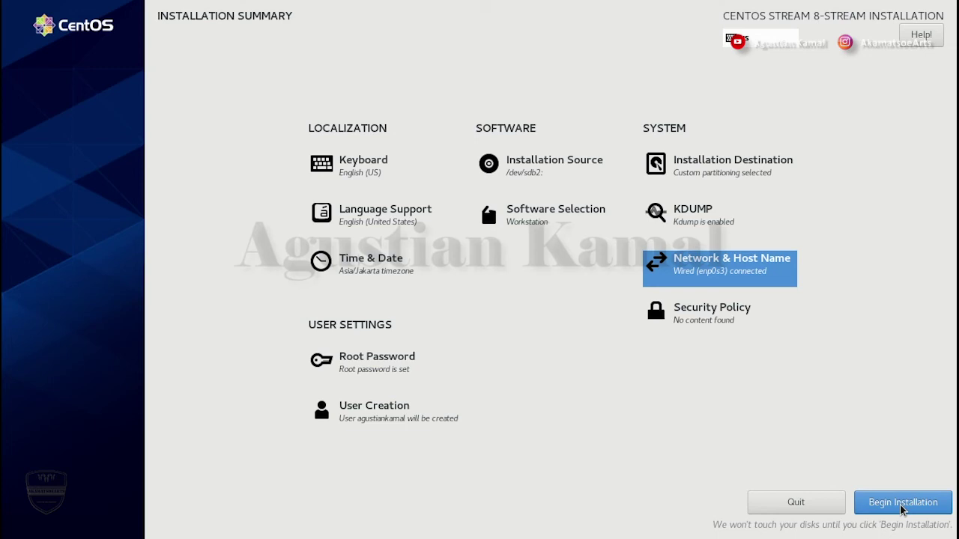
# - Begin installing CentOS Stream to the configured disk
pyautogui.click(902, 503)
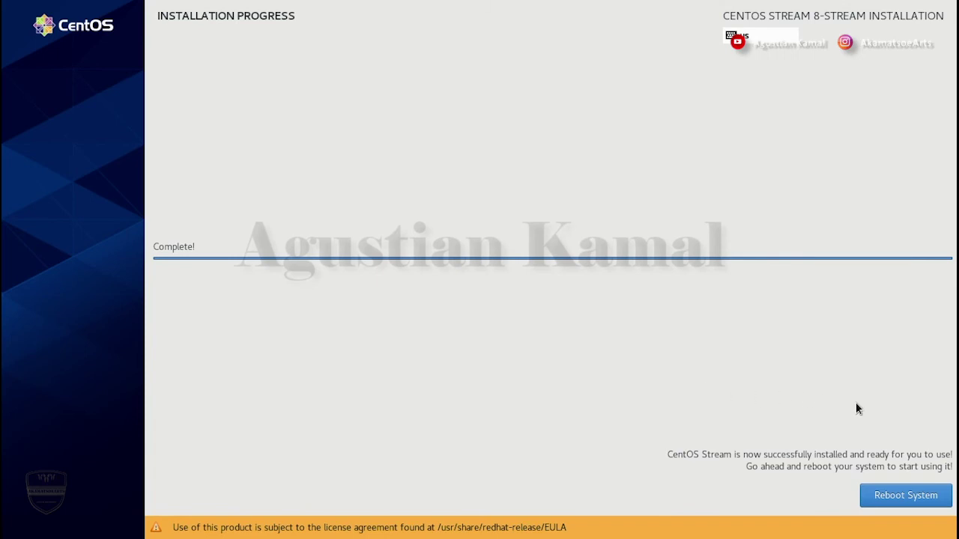
# - Restart, halt the GRUB countdown, and boot the first CentOS Stream entry
pyautogui.click(905, 495)
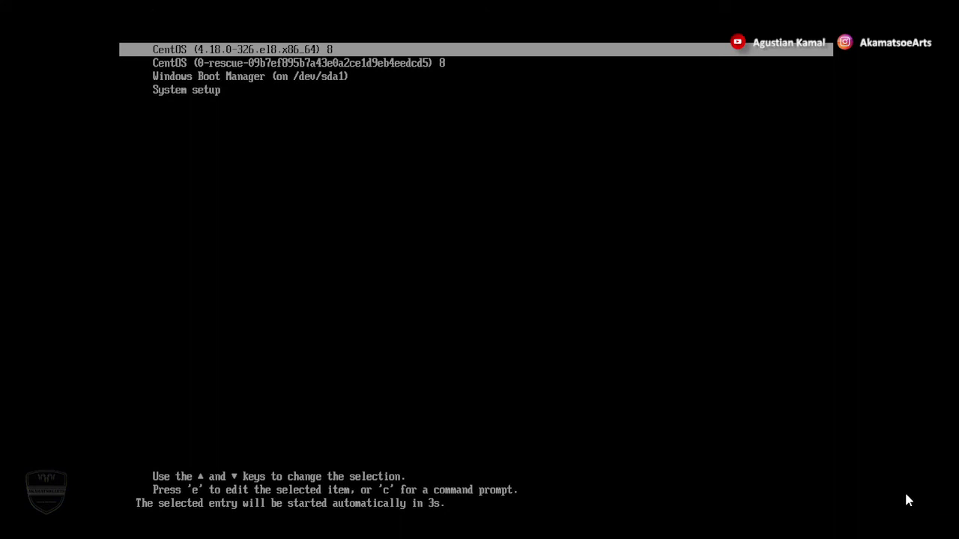
pyautogui.press('Down')
pyautogui.press('Down')
pyautogui.press('Down')
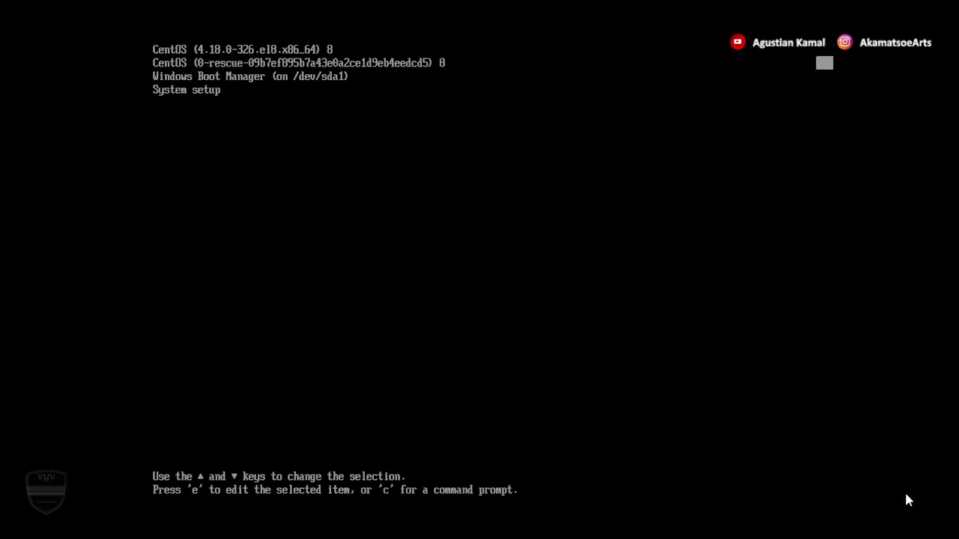
pyautogui.press('Up')
pyautogui.press('Up')
pyautogui.press('Up')
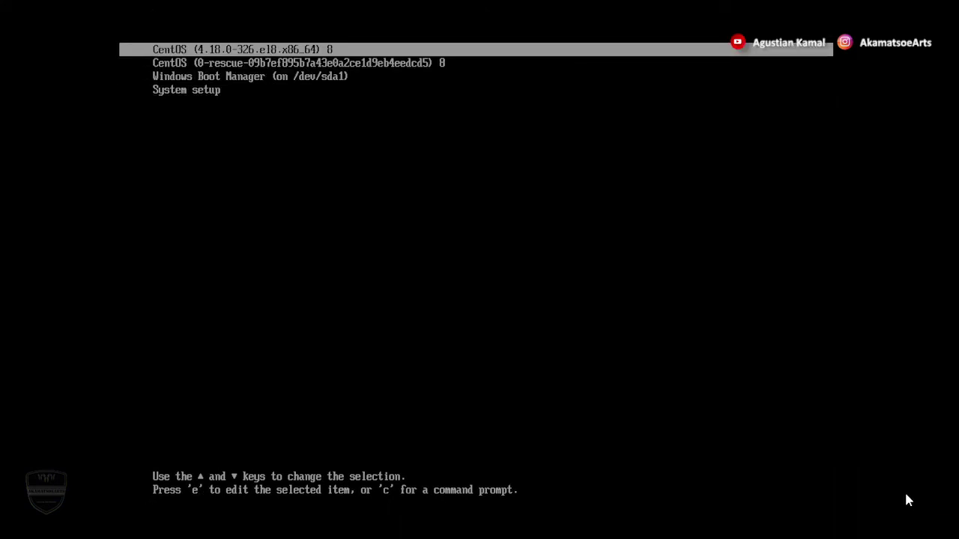
pyautogui.press('Down')
pyautogui.press('Down')
pyautogui.press('Down')
pyautogui.press('Up')
pyautogui.press('Up')
pyautogui.press('Up')
pyautogui.press('Return')
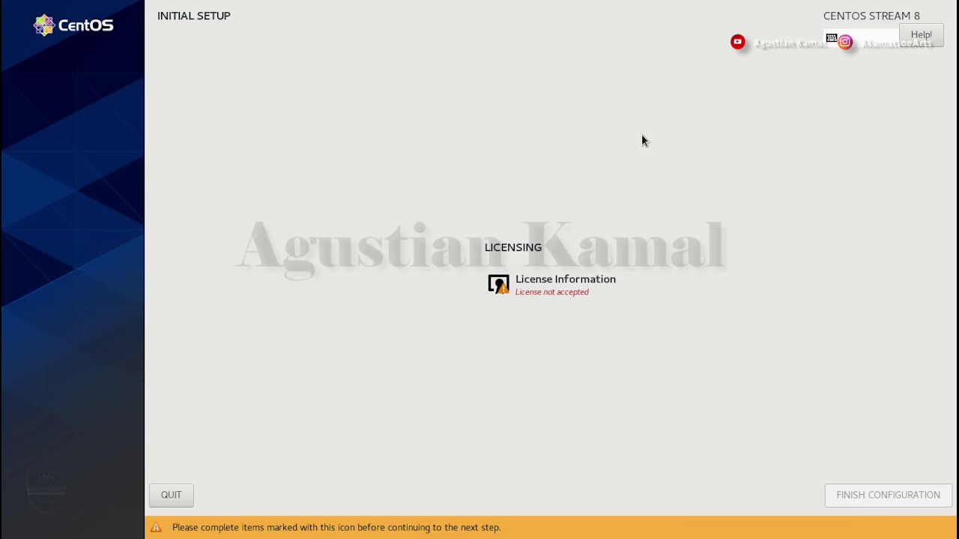
# - Accept the CentOS 8 Linux EULA under License Information and finish the configuration
pyautogui.click(571, 296)
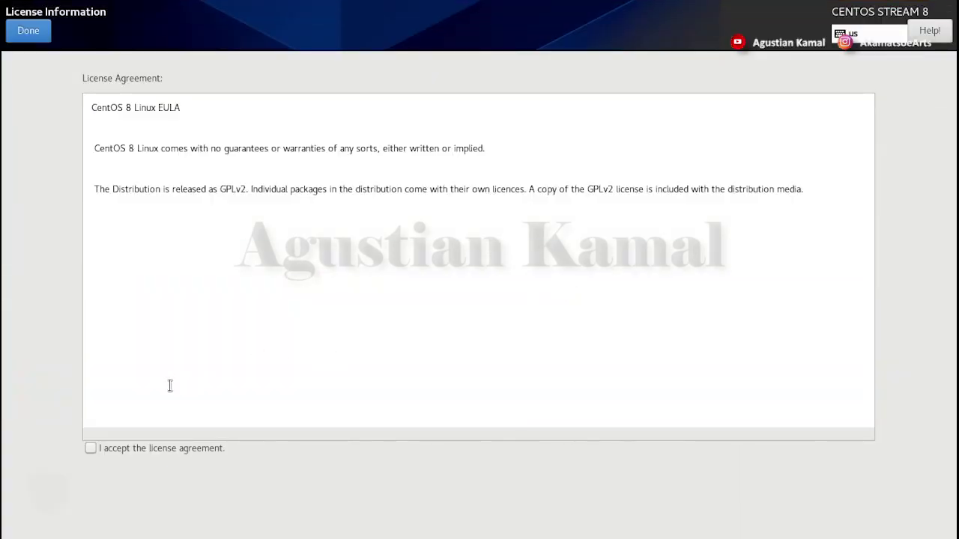
pyautogui.click(92, 447)
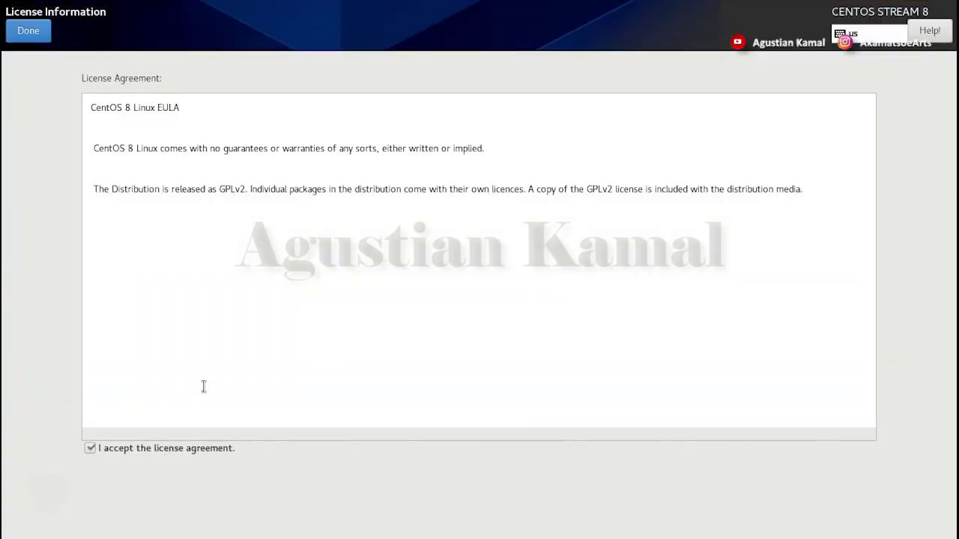
pyautogui.click(33, 33)
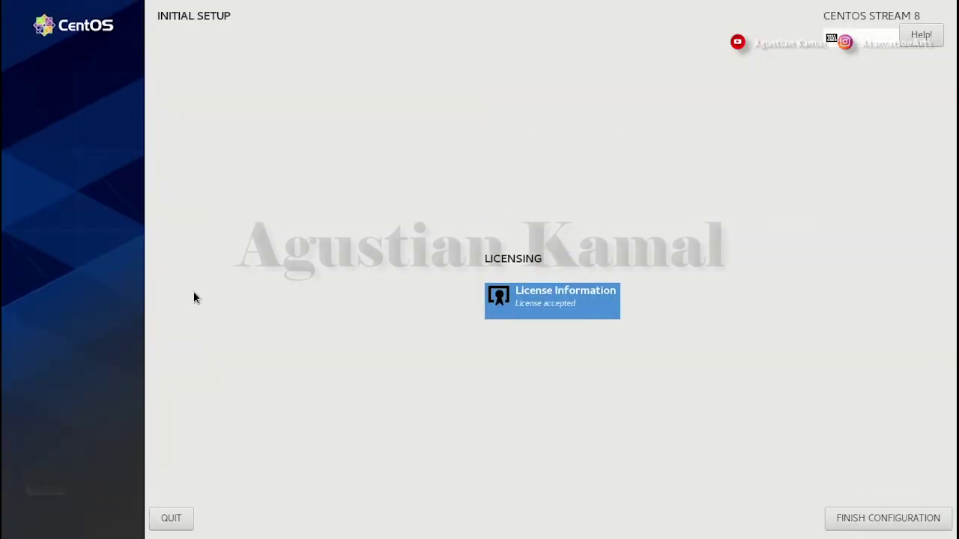
pyautogui.click(890, 524)
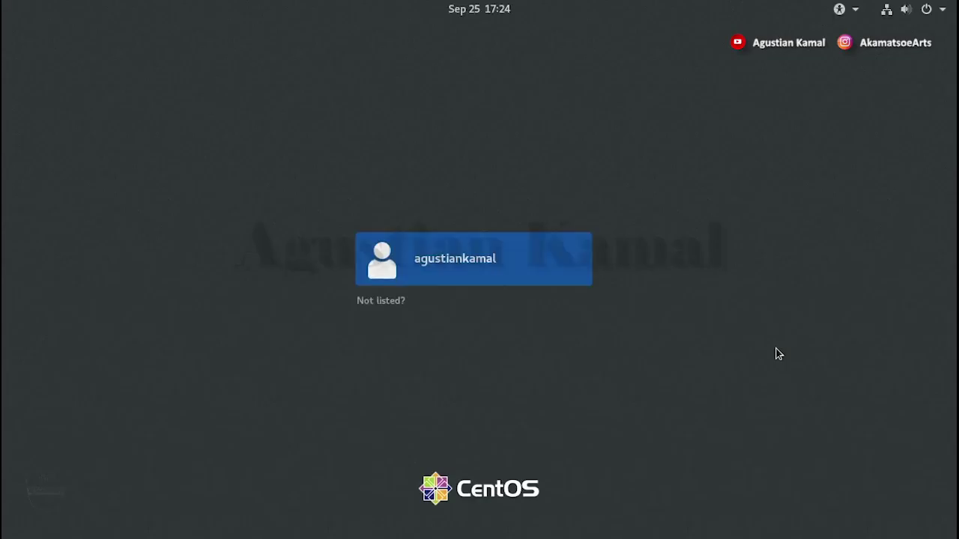
# - Sign in to the new user account with its password
pyautogui.click(477, 262)
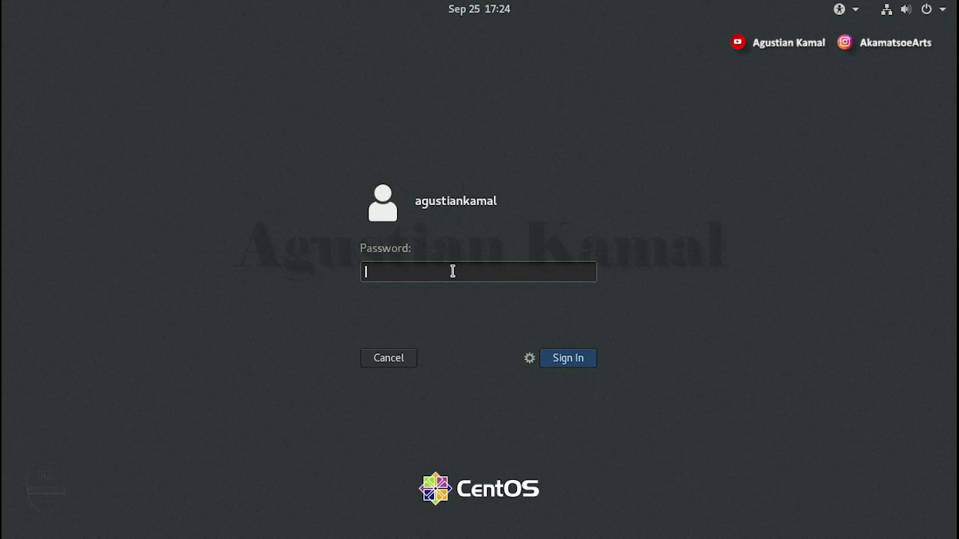
pyautogui.write('•••••••')
pyautogui.press('Return')
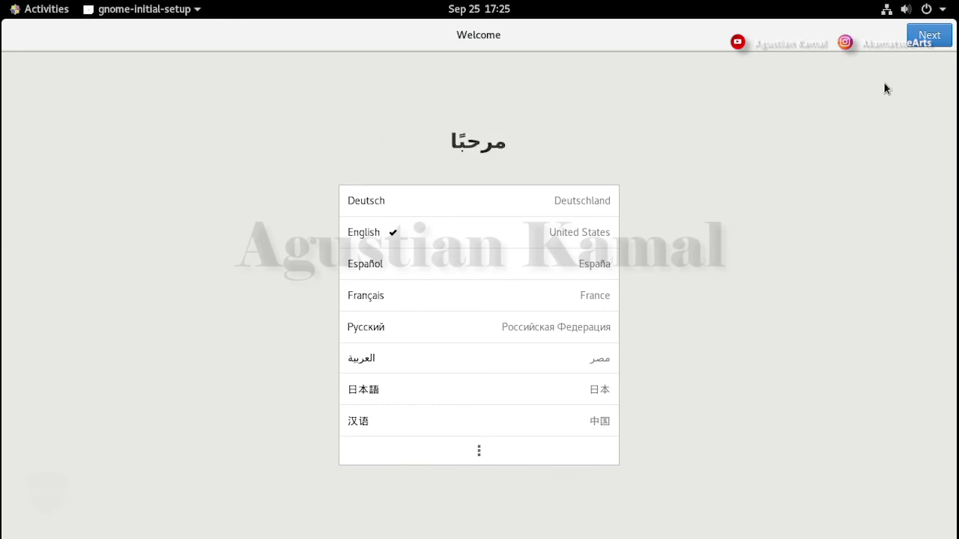
# - Keep English and English (US) layout, disable Location Services, skip online accounts, and finish
pyautogui.click(928, 34)
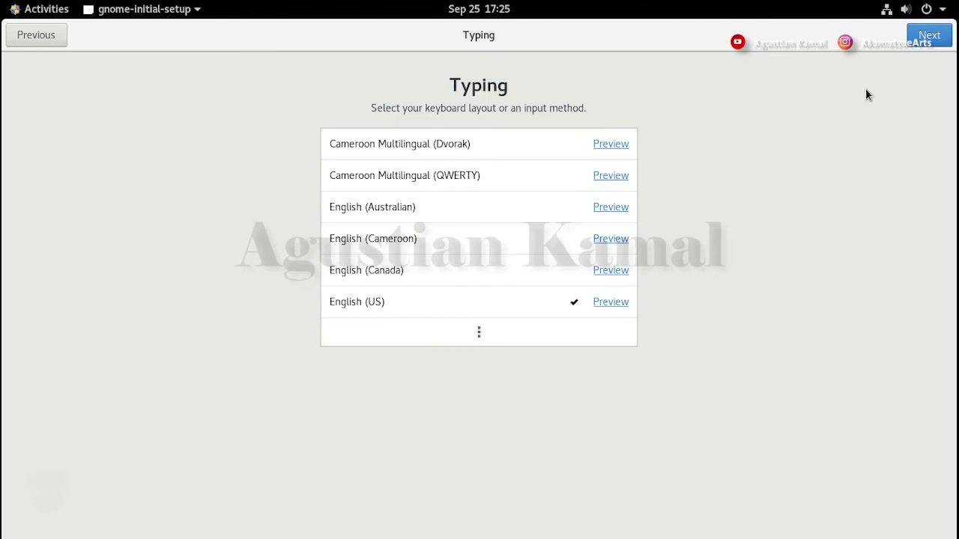
pyautogui.click(931, 38)
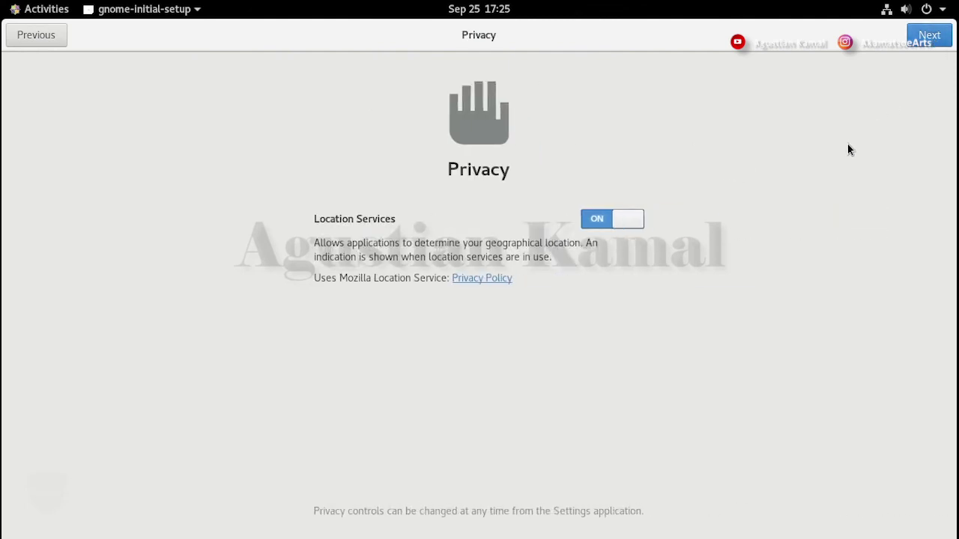
pyautogui.click(618, 221)
pyautogui.click(926, 37)
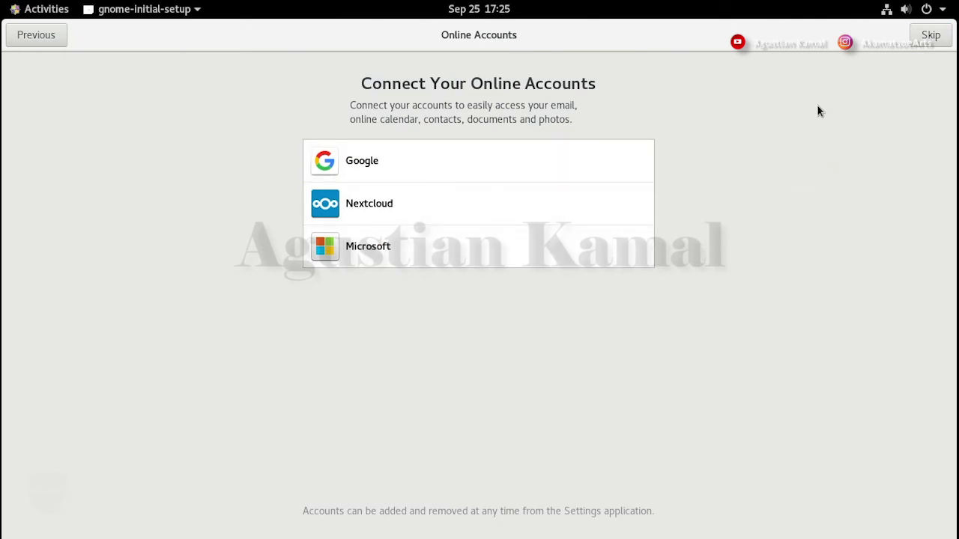
pyautogui.click(928, 36)
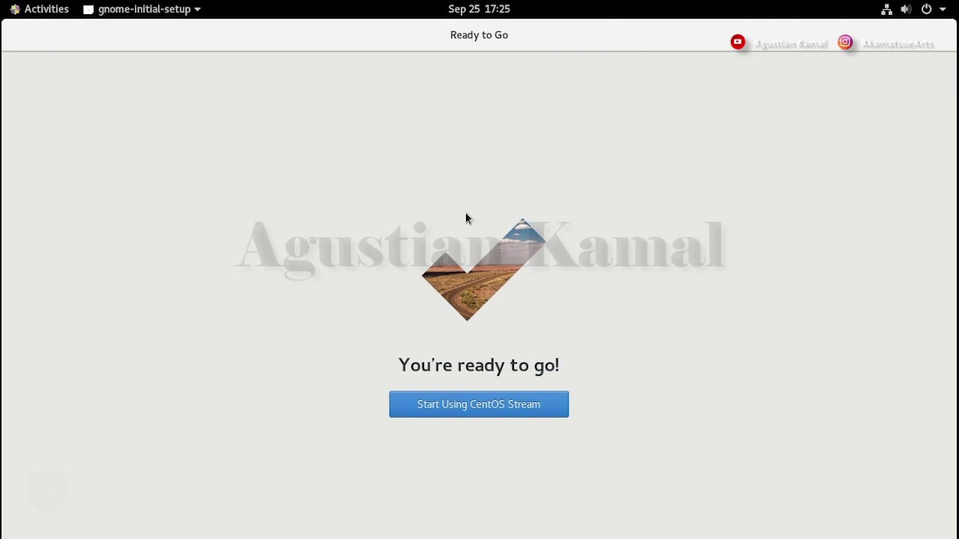
pyautogui.click(502, 407)
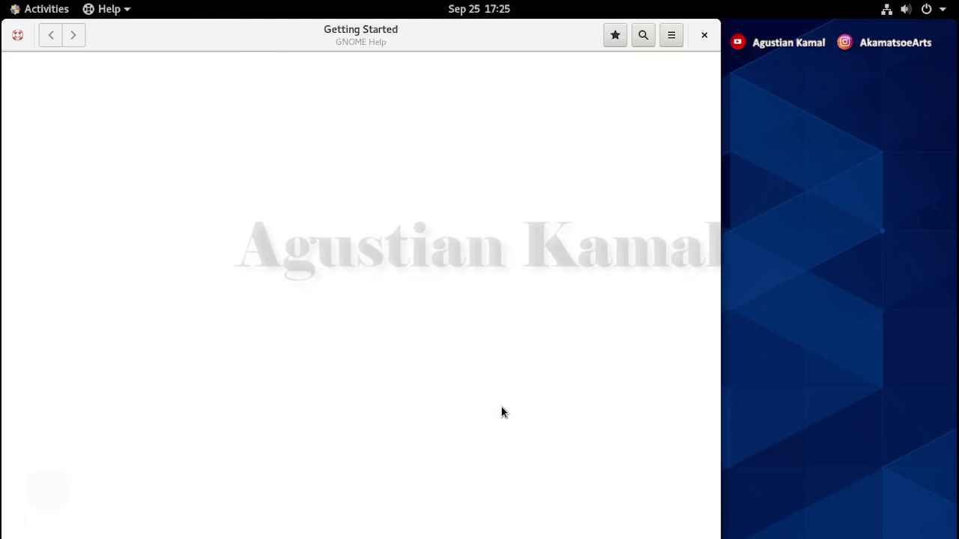
# - Move the GNOME Help Getting Started window aside and close it
pyautogui.moveTo(486, 37); pyautogui.dragTo(604, 48)
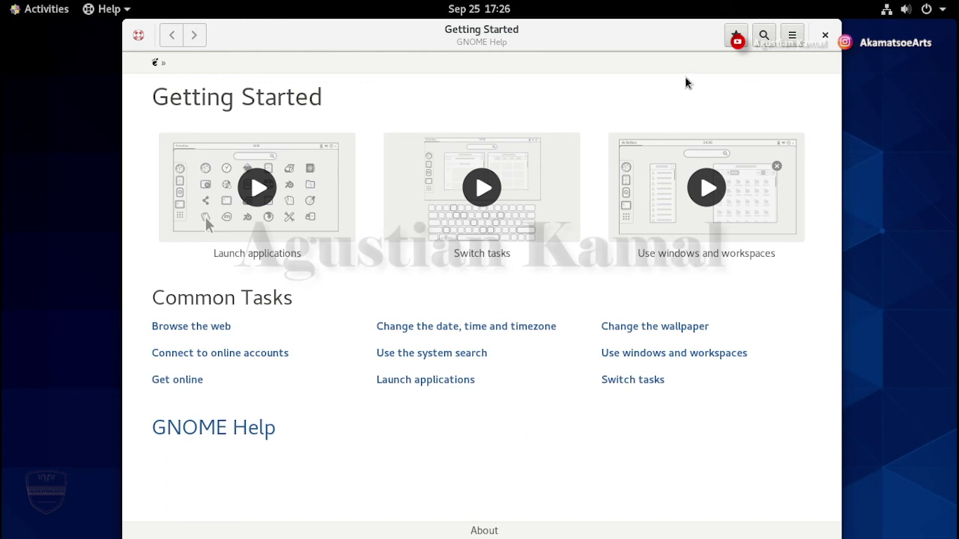
pyautogui.click(827, 35)
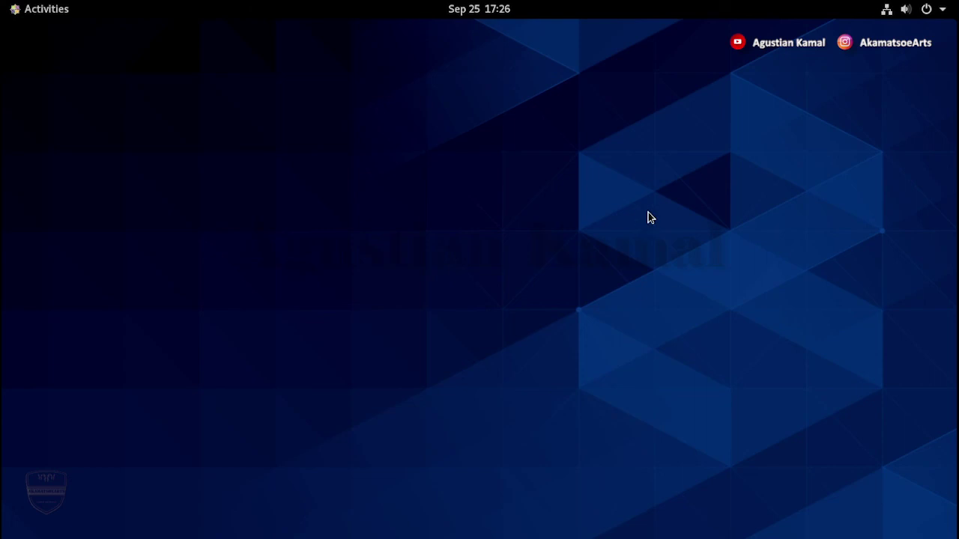
# - Restart CentOS from the GNOME power menu
pyautogui.click(933, 11)
pyautogui.click(903, 172)
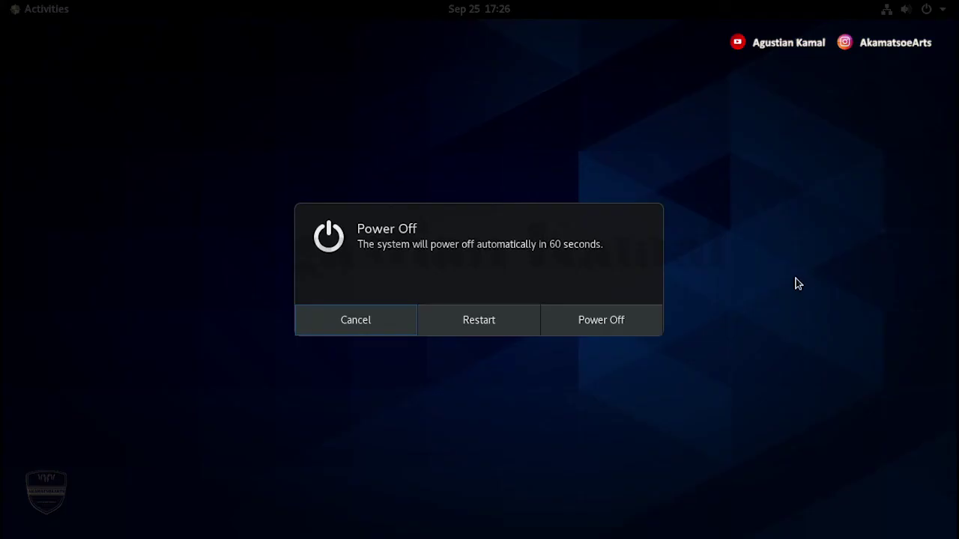
pyautogui.click(482, 327)
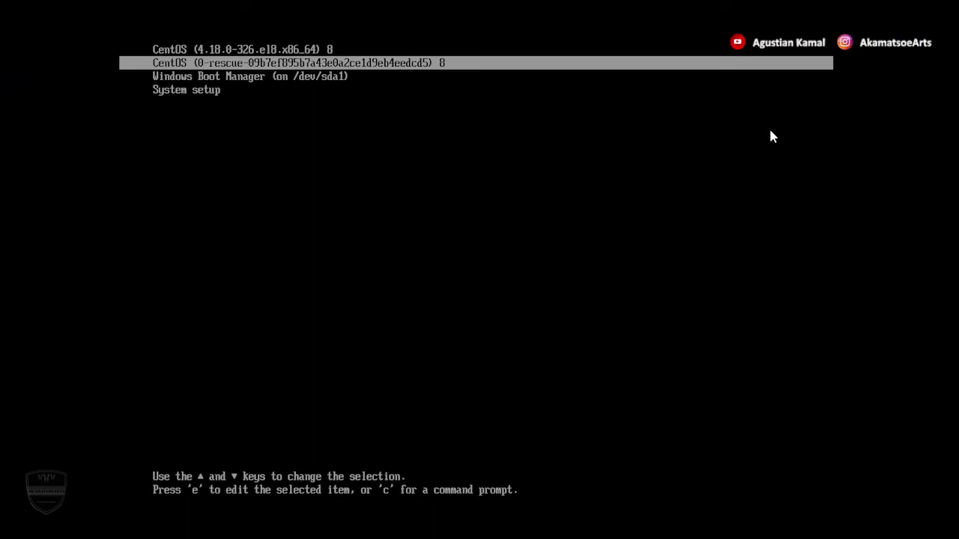
# - Select Windows Boot Manager in the GRUB menu and boot Windows
pyautogui.press('Up')
pyautogui.press('Down')
pyautogui.press('Down')
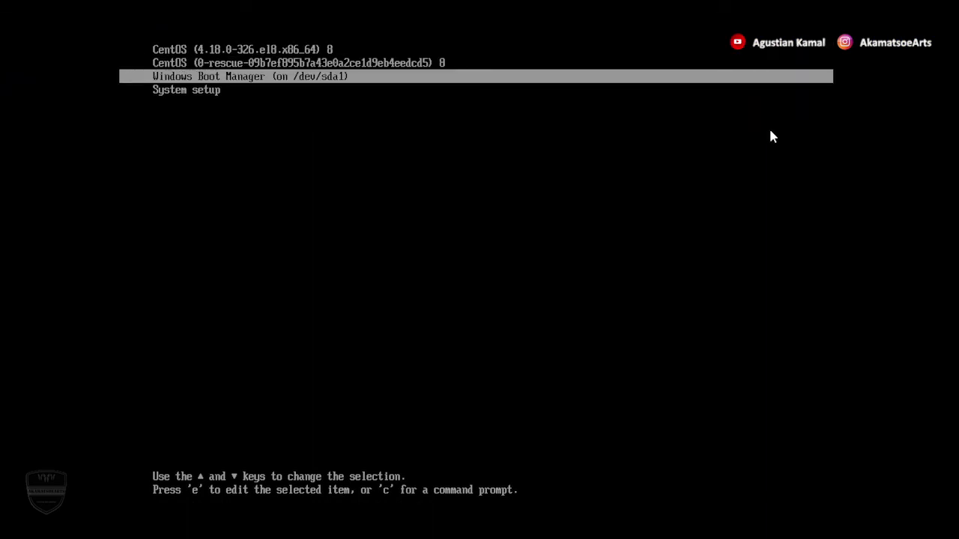
pyautogui.press('Return')
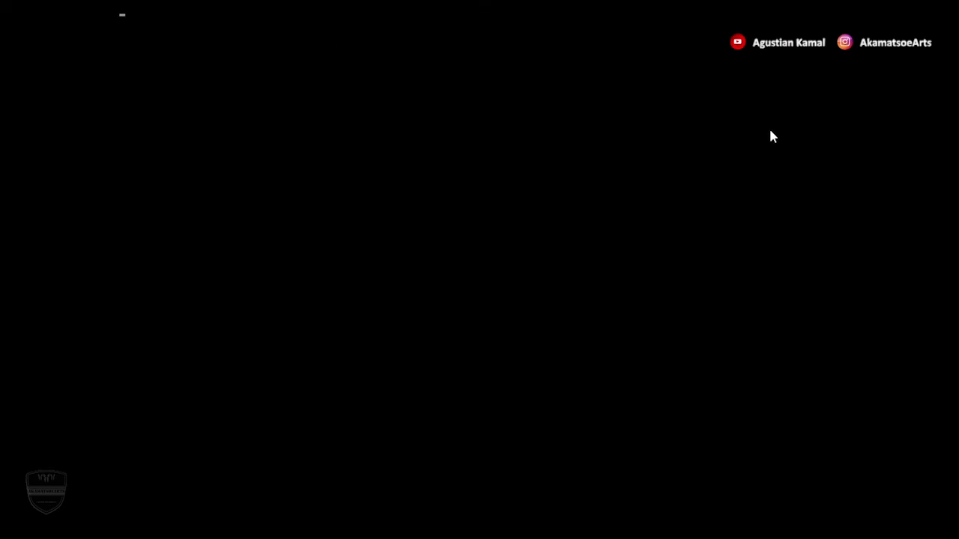